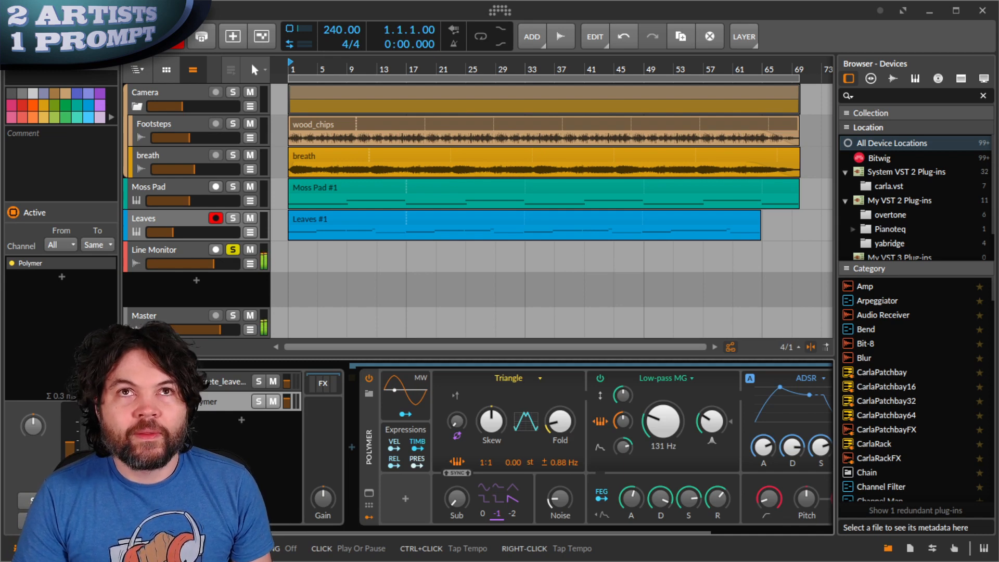
Arm the Line Monitor track for recording instead of Leaves, and record a take on it from the start of the arrangement
key(space)
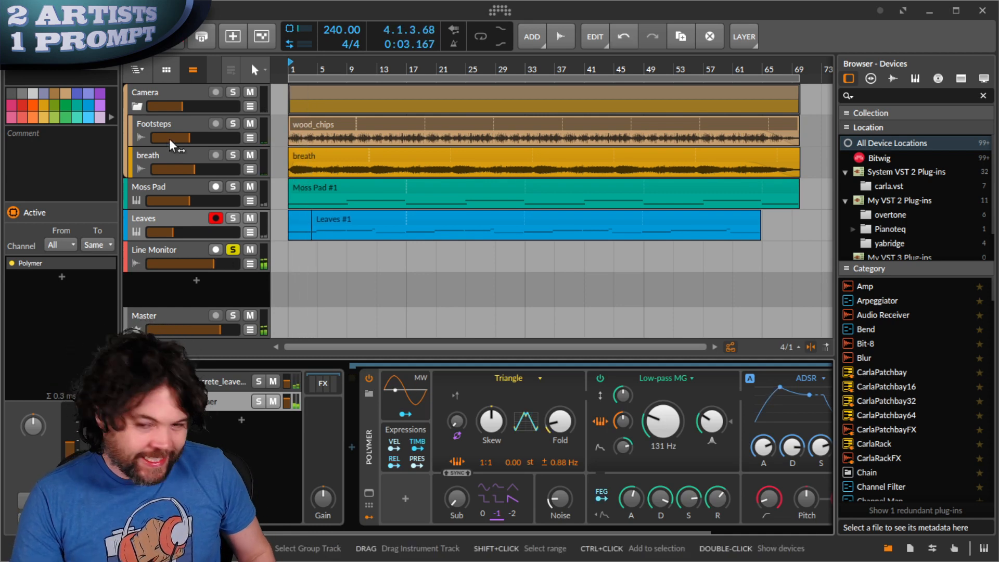
click(216, 250)
click(218, 220)
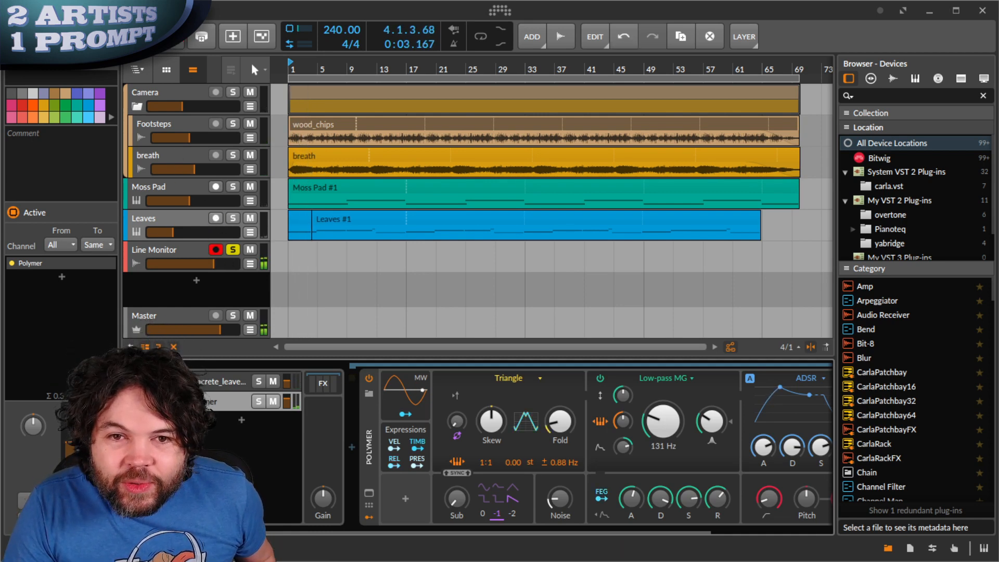
click(143, 37)
click(172, 39)
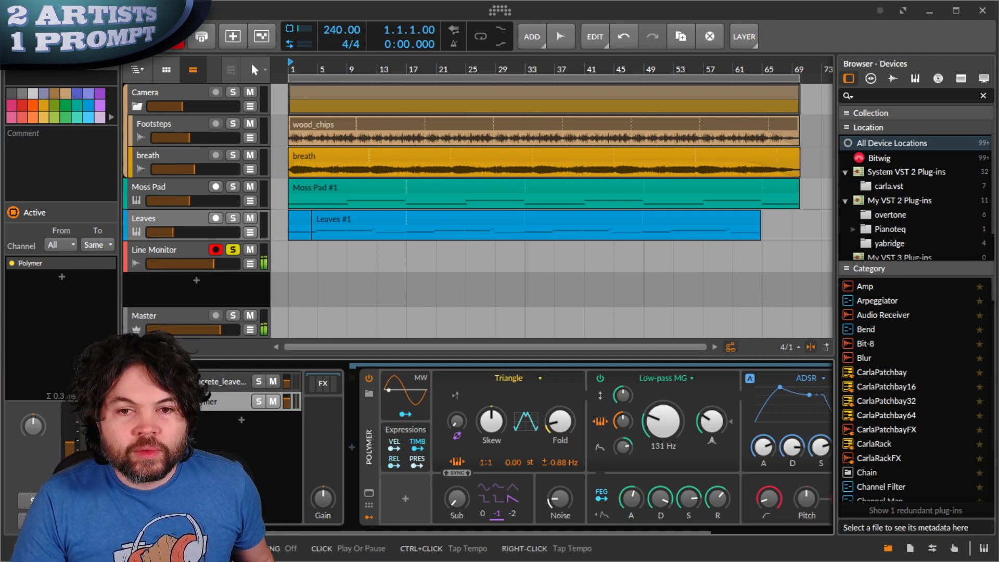
click(115, 37)
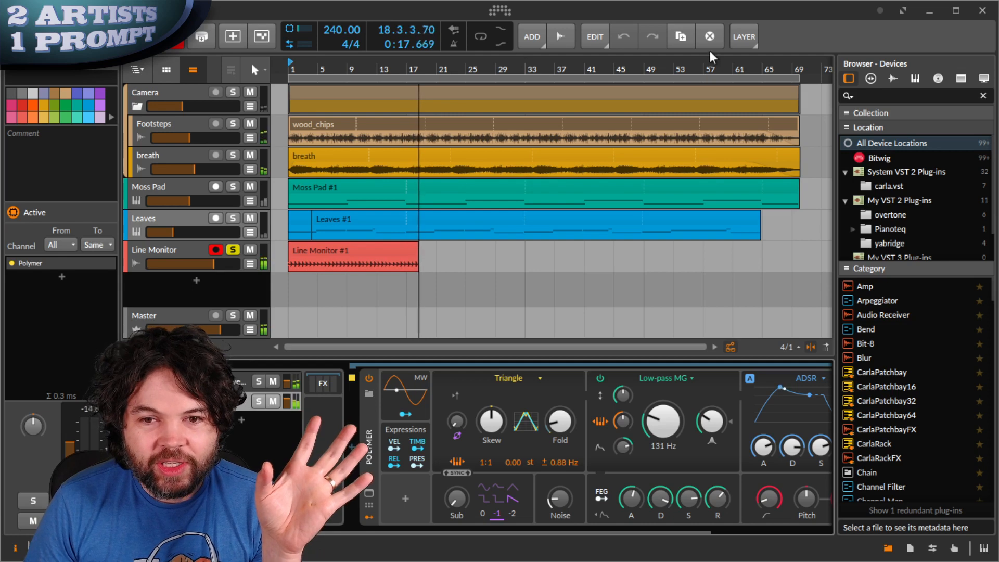
click(156, 251)
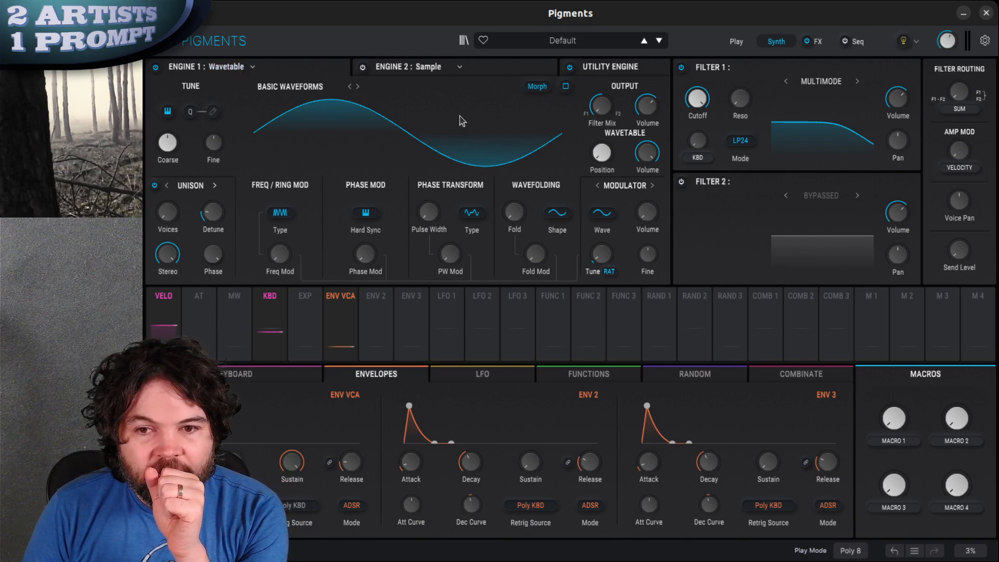
click(311, 88)
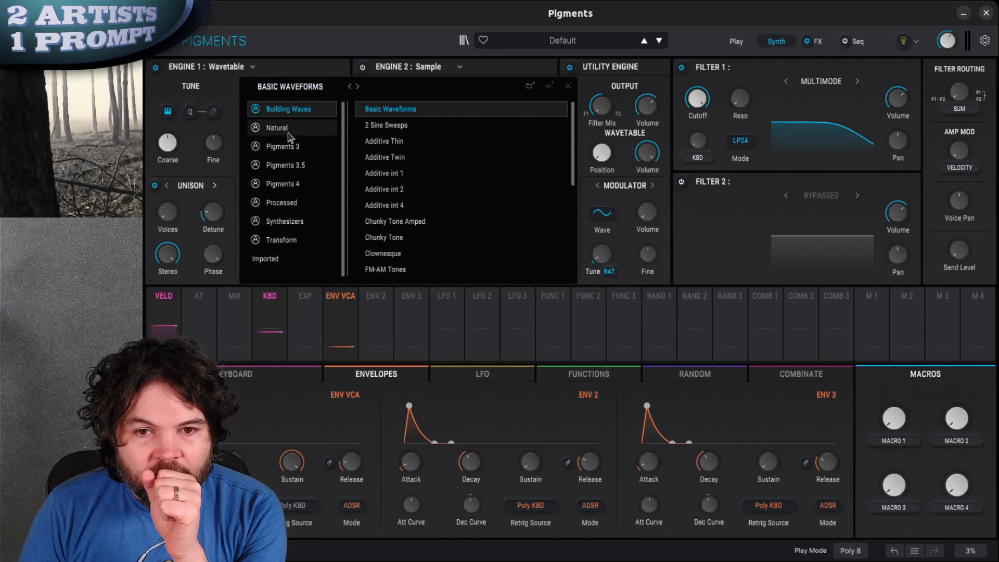
click(306, 88)
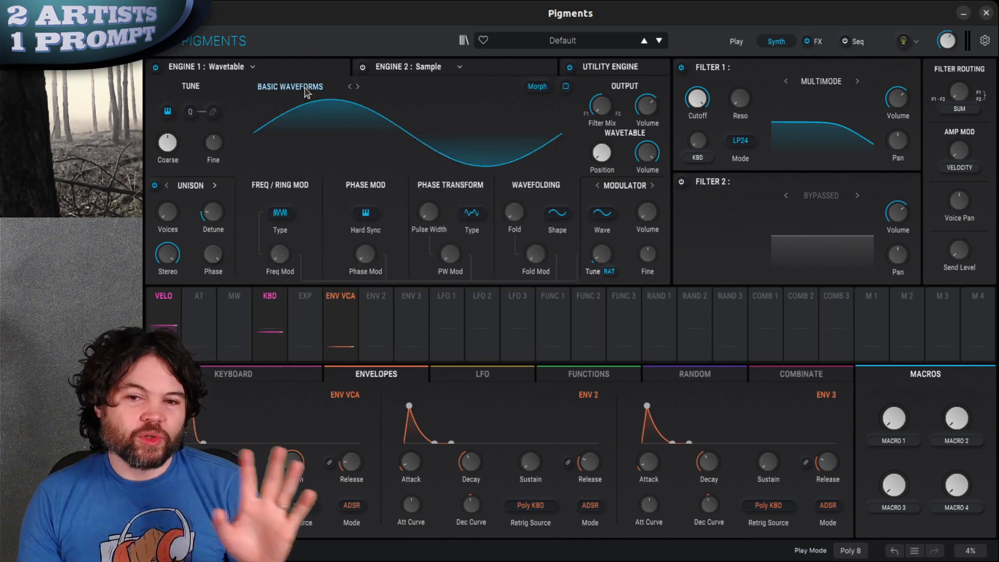
click(223, 67)
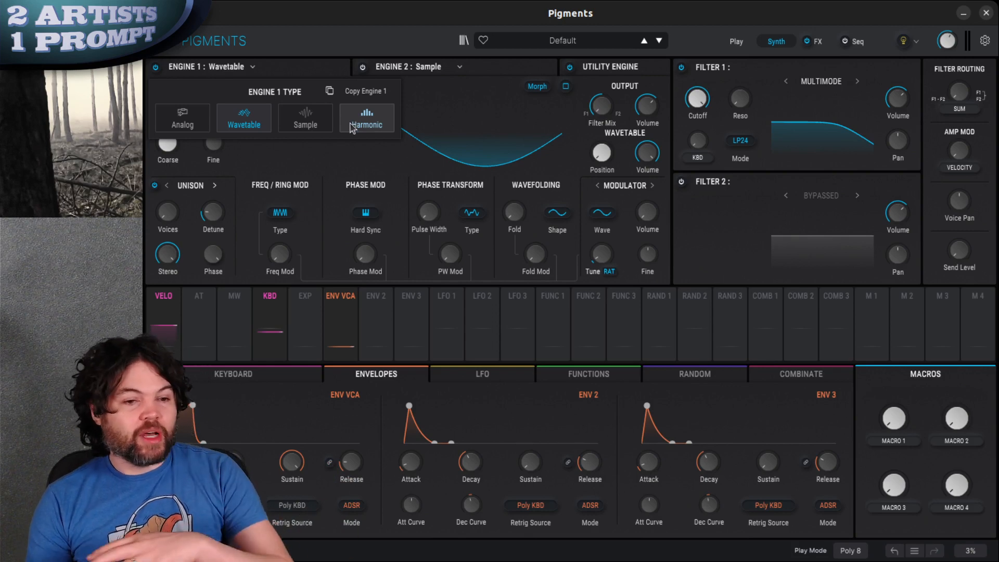
Switch off the Utility Engine and change Engine 1's type from Wavetable to Analog
click(618, 71)
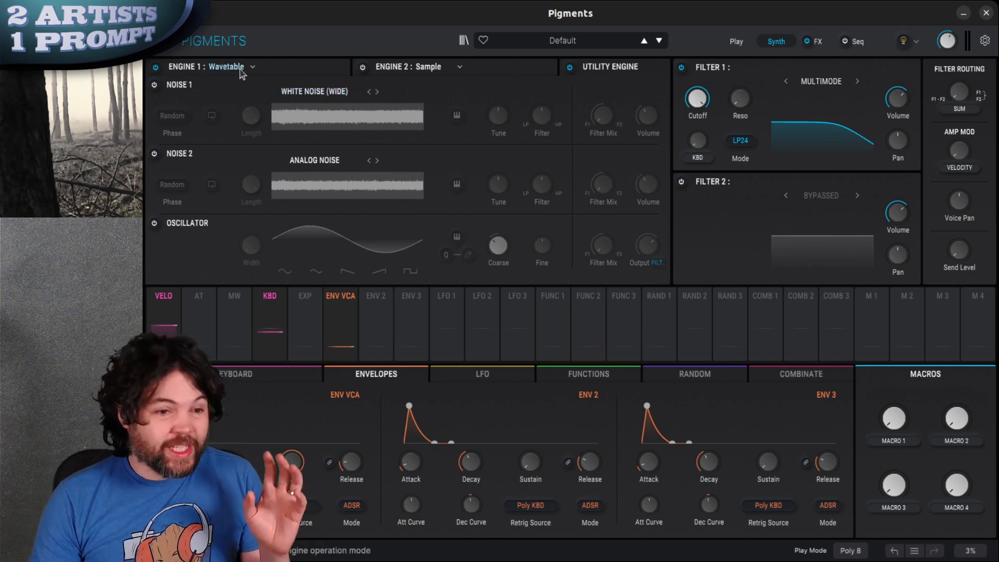
click(570, 68)
click(312, 73)
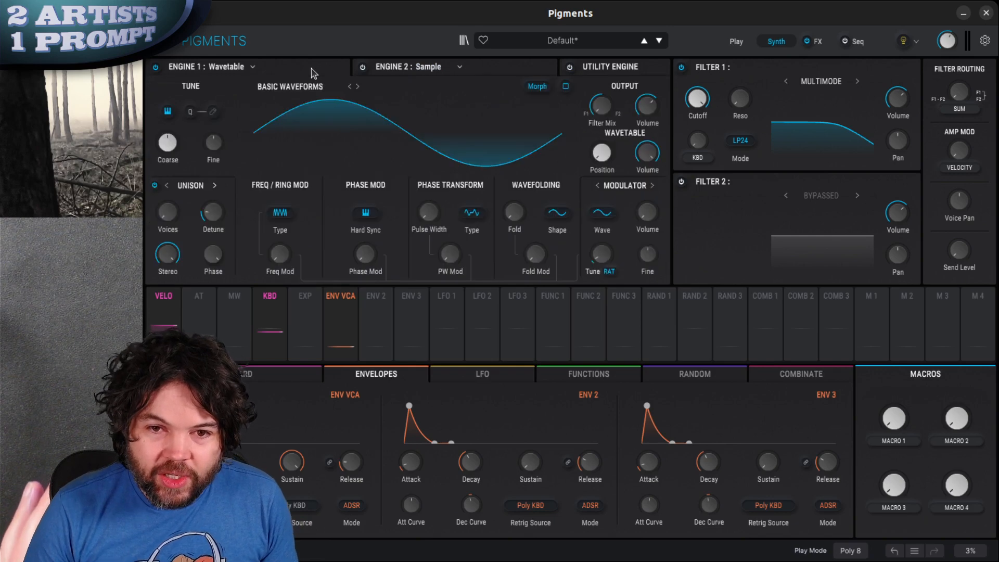
click(267, 73)
click(167, 116)
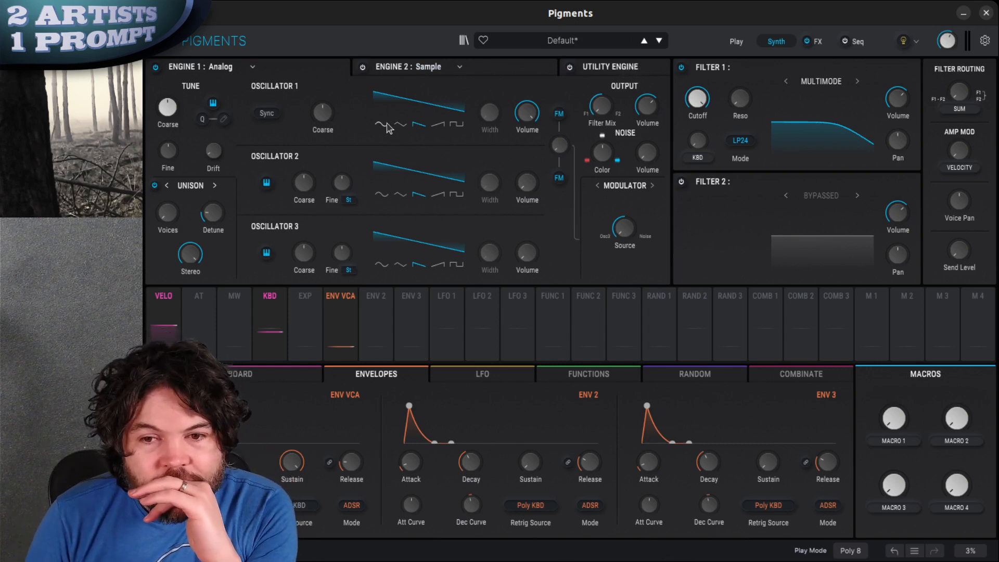
Set all three oscillators to triangle waves, with oscillator 2's coarse tuning raised and oscillator 3's lowered
click(405, 125)
click(405, 196)
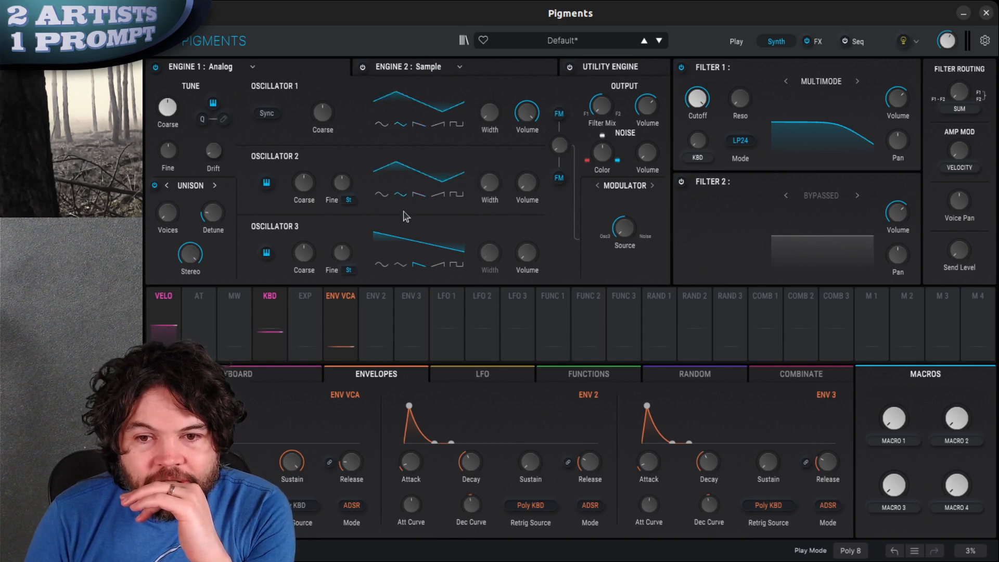
click(405, 266)
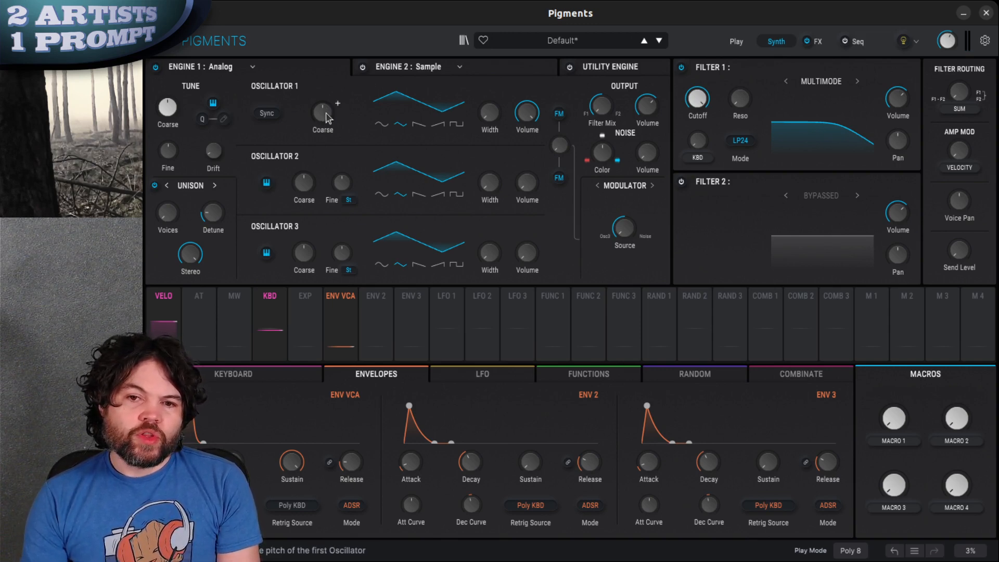
drag(304, 191, 308, 144)
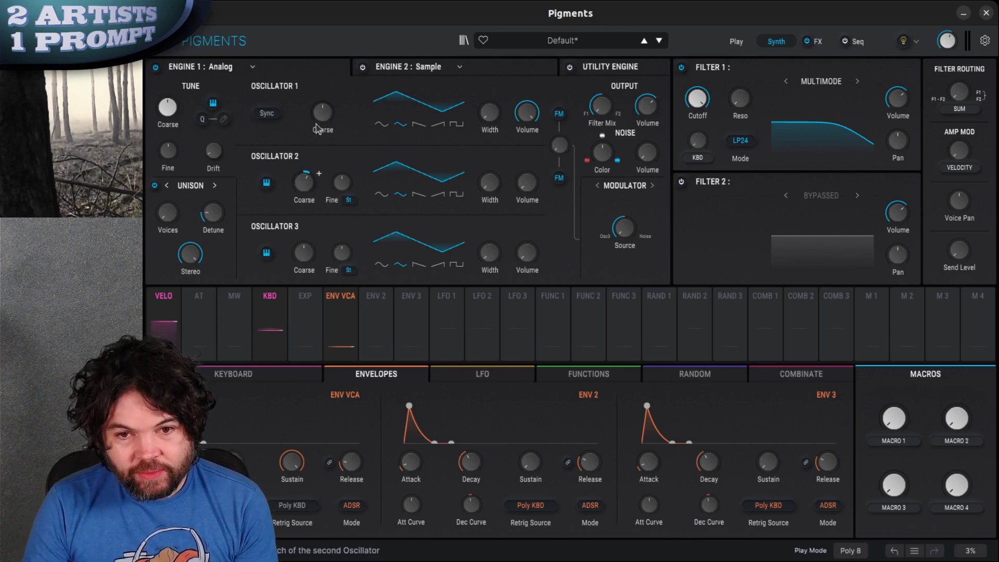
drag(303, 253, 306, 295)
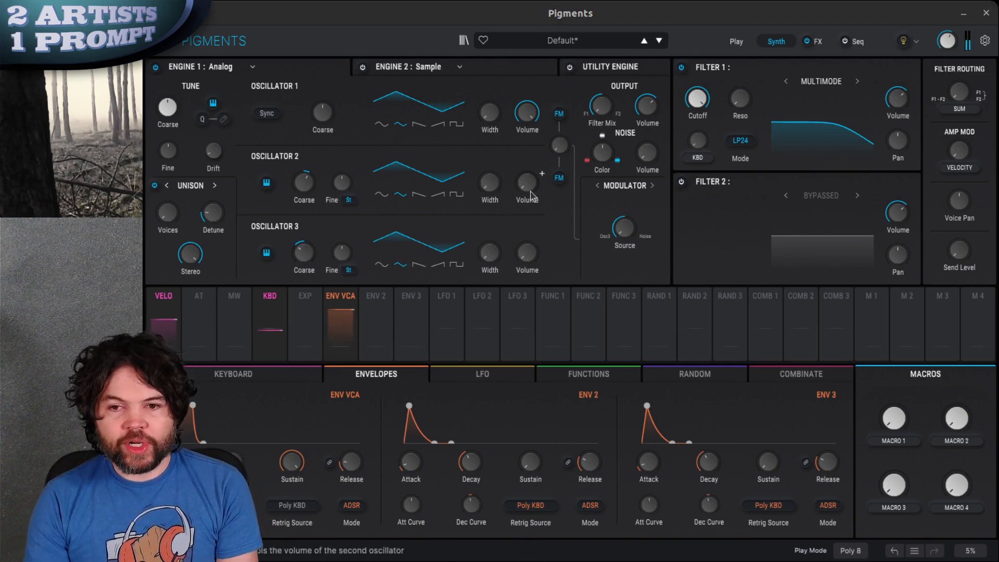
Bring oscillators 2 and 3 up to about half volume and mix in some noise at a slightly lower level
drag(533, 192, 532, 156)
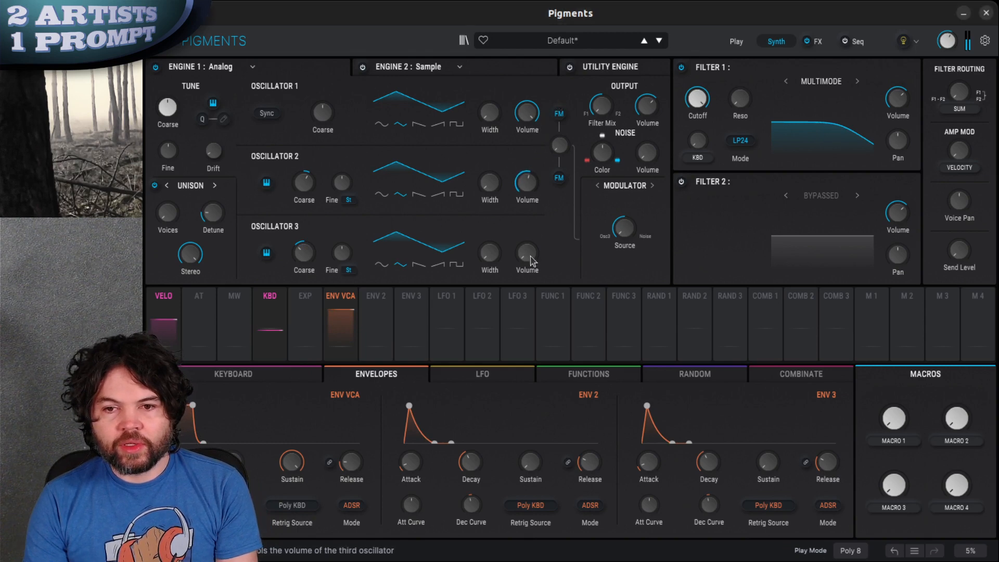
drag(528, 257, 529, 244)
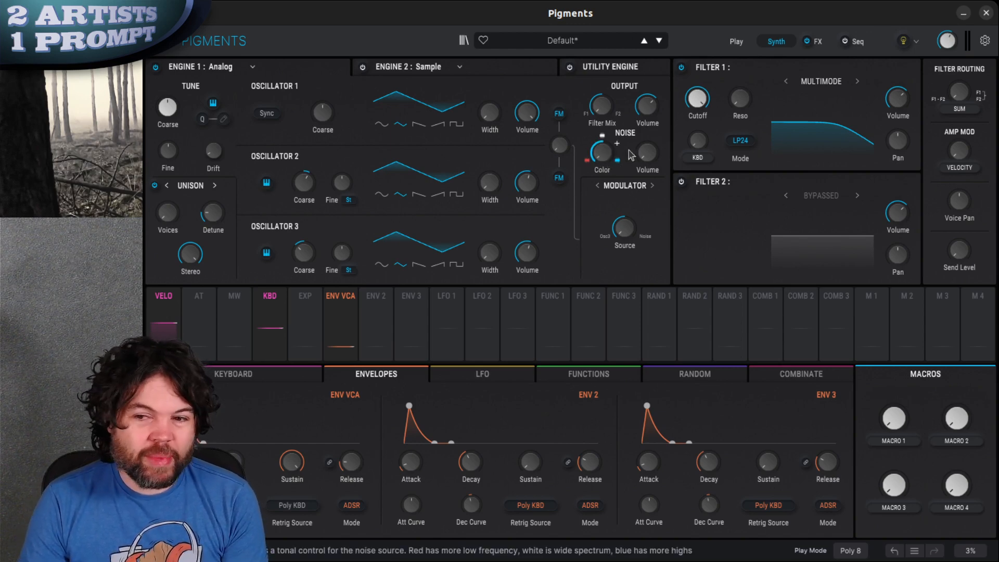
drag(646, 156, 657, 73)
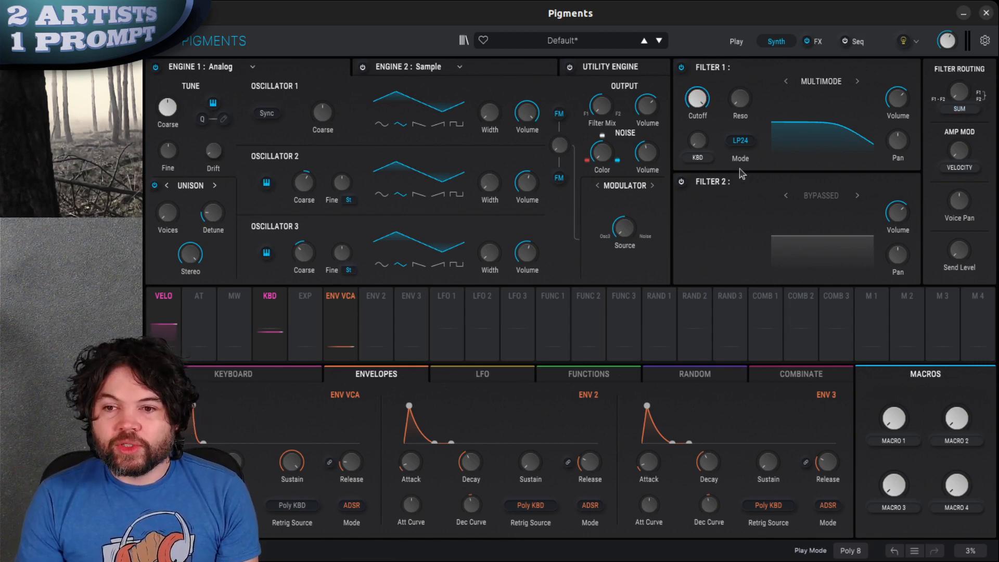
Enable Filter 2 and set the filter modes to HP6 for Filter 1 and LP6 for Filter 2
click(682, 183)
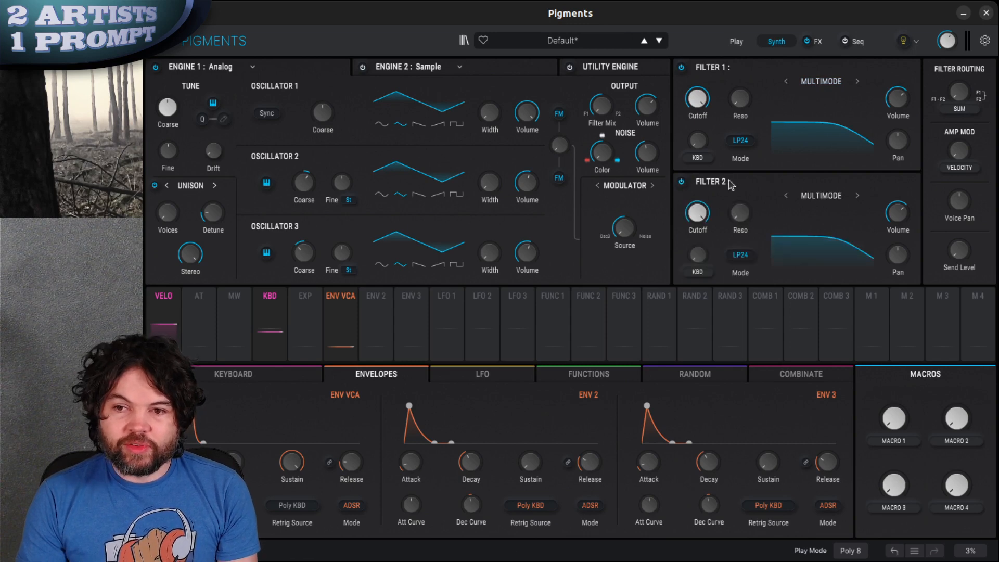
click(746, 142)
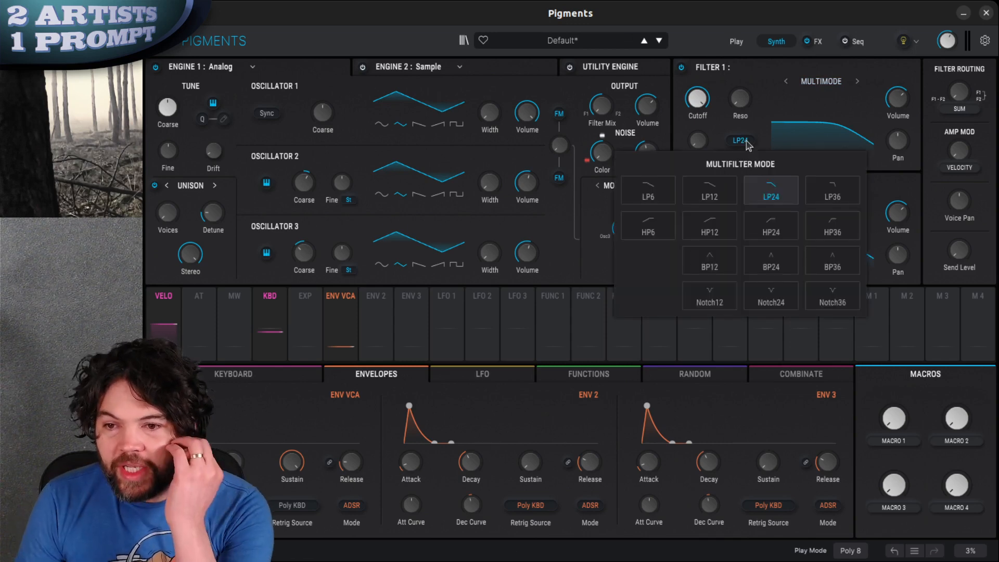
click(655, 229)
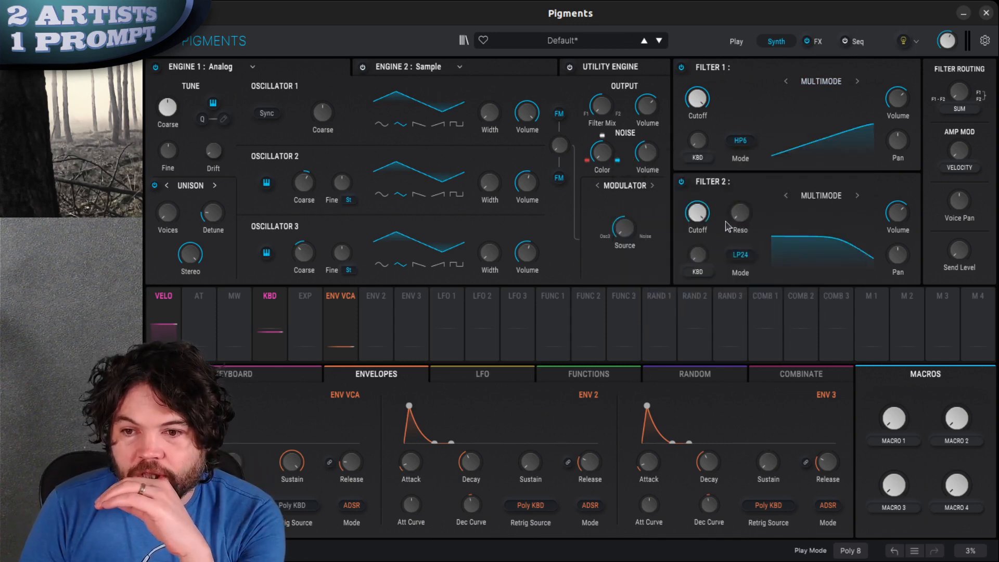
click(741, 256)
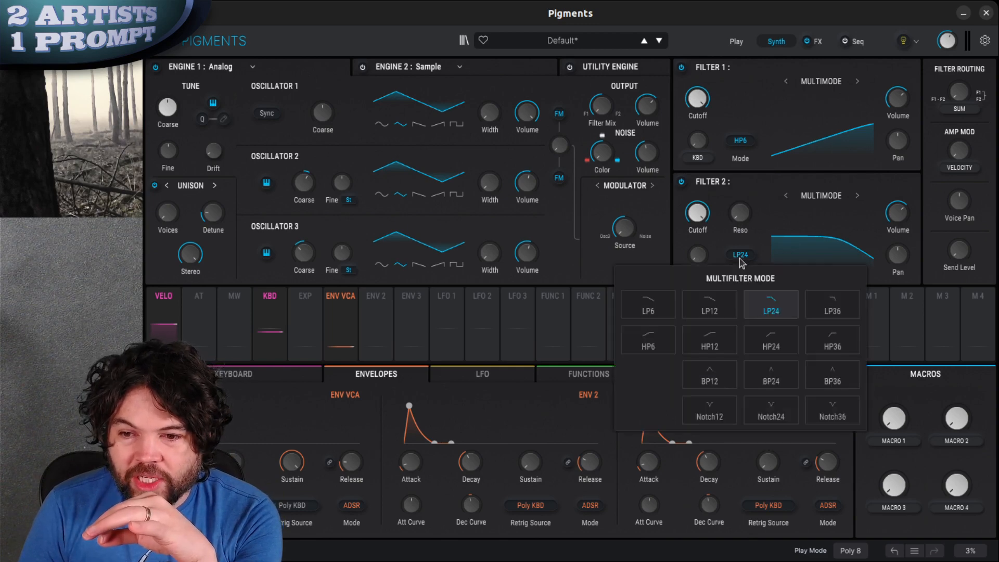
click(655, 310)
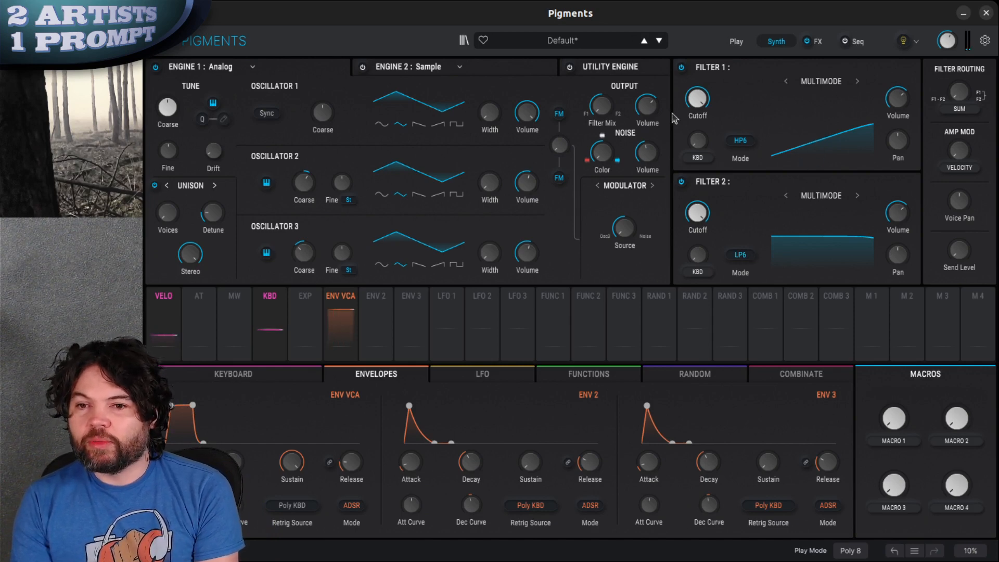
Lower Filter 1's high-pass cutoff close to its low end and reduce Filter 2's low-pass cutoff to soften the highs
drag(708, 100, 701, 248)
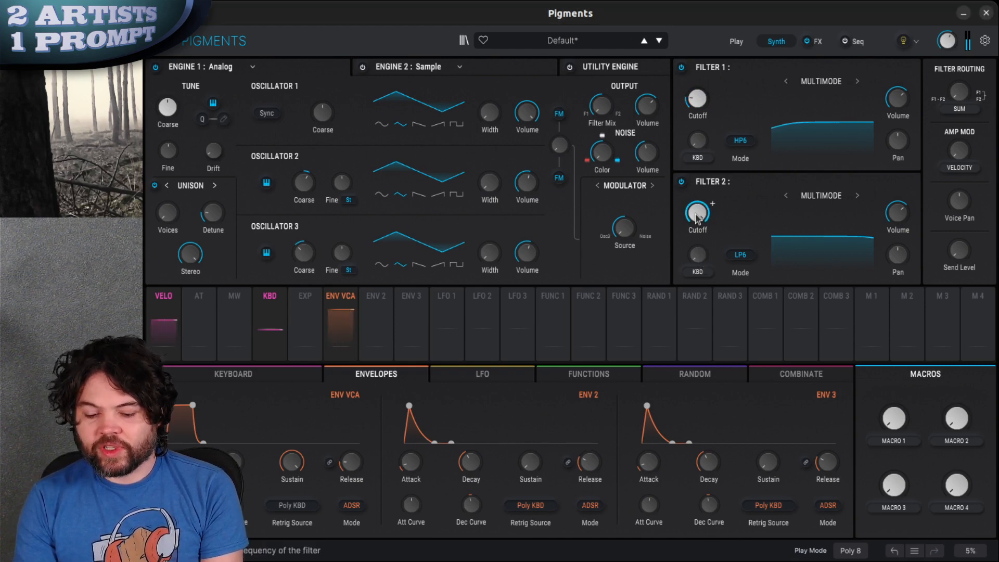
drag(697, 217, 700, 263)
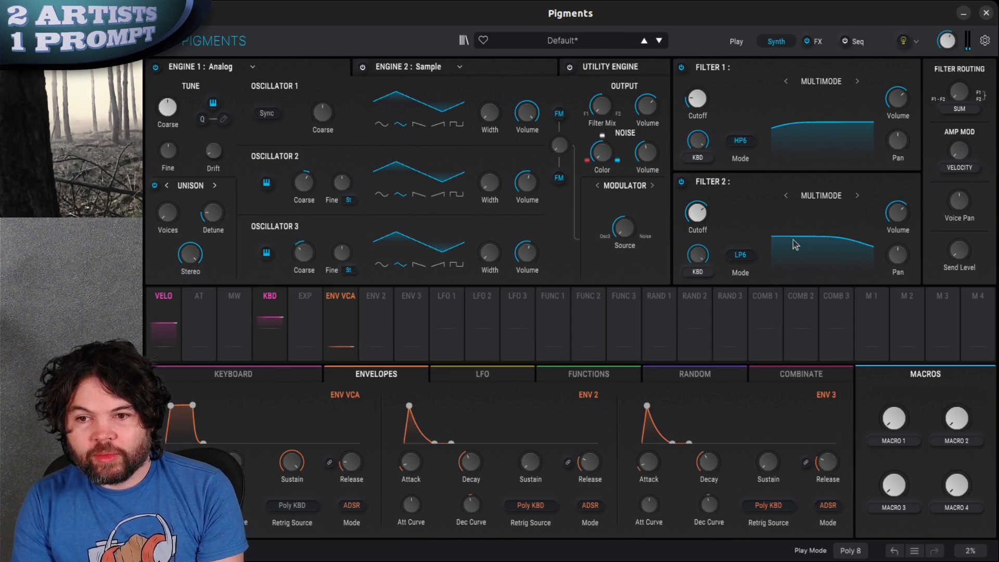
drag(701, 224, 699, 315)
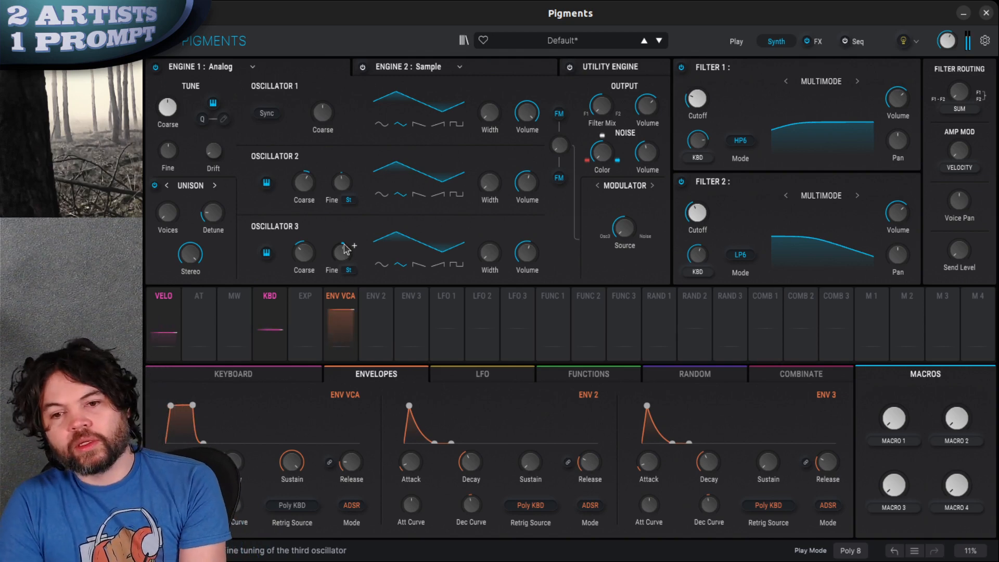
Skew the triangle waves of oscillators 1 and 3 by raising their widths, oscillator 3's more than oscillator 1's
mouse_move(488, 115)
mouse_down()
mouse_move(528, 25)
mouse_move(500, 125)
mouse_up()
drag(489, 265, 519, 203)
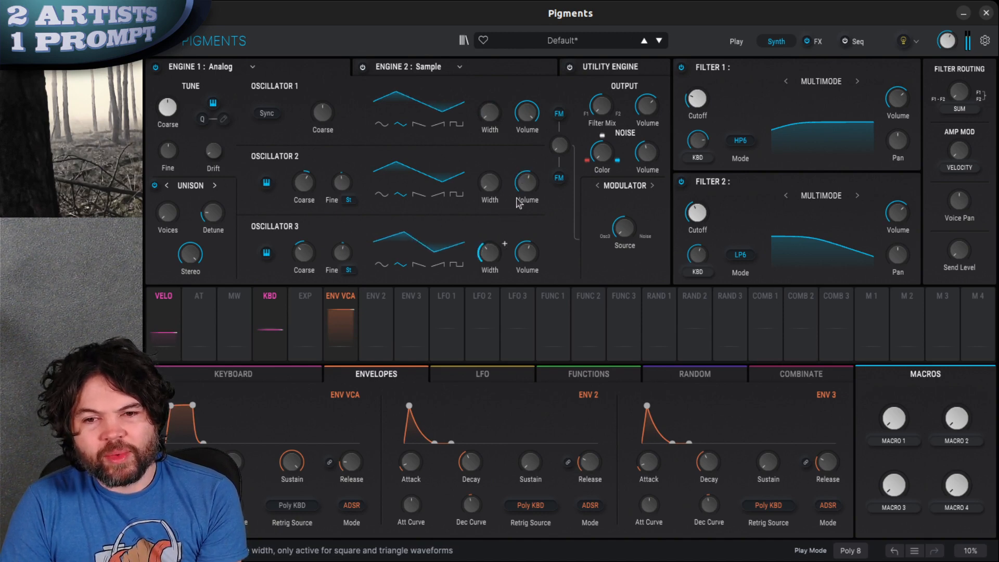
drag(484, 116, 491, 91)
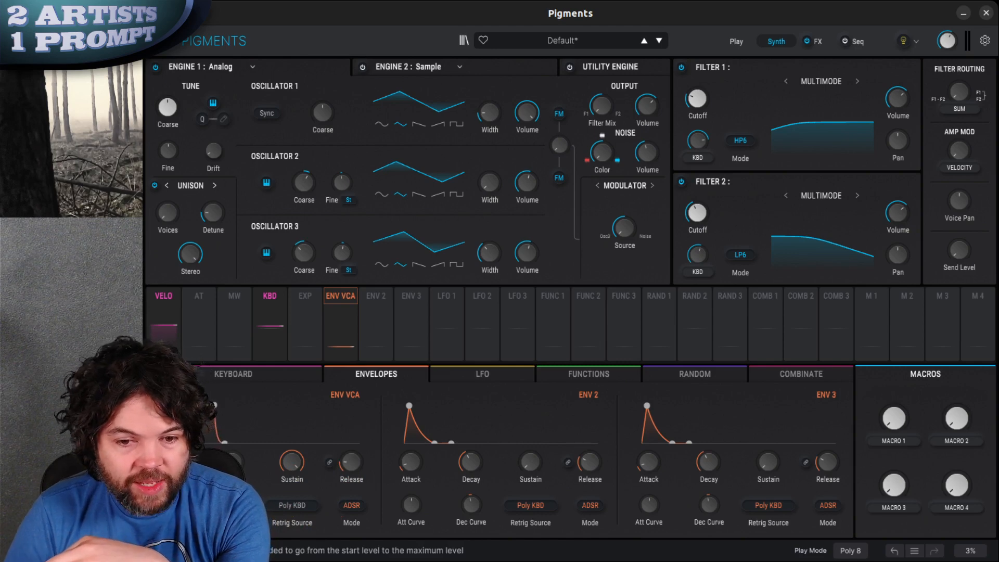
Lengthen ENV VCA's attack and decay, temporarily linking the release to the decay so that it lengthens too
drag(172, 462, 211, 362)
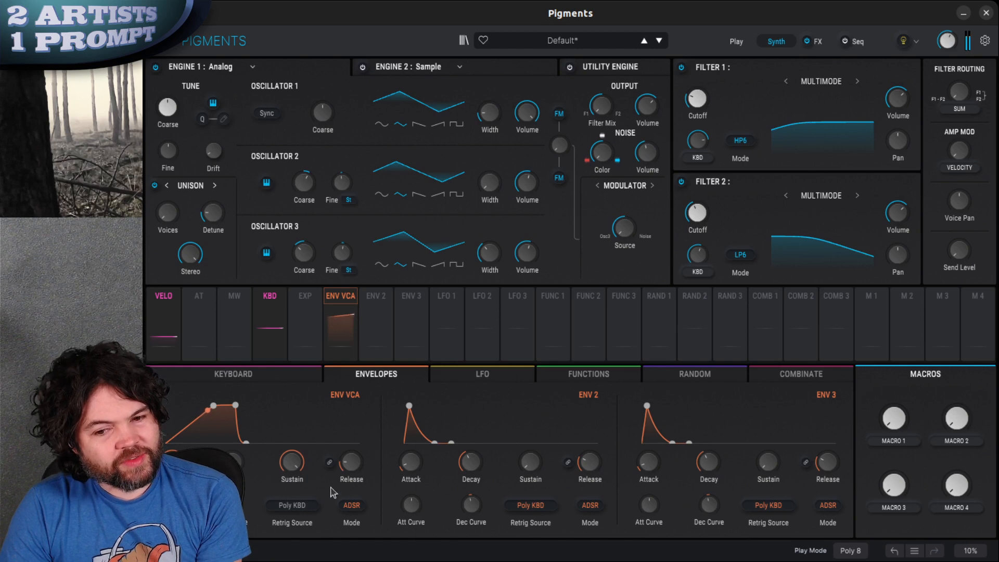
click(329, 463)
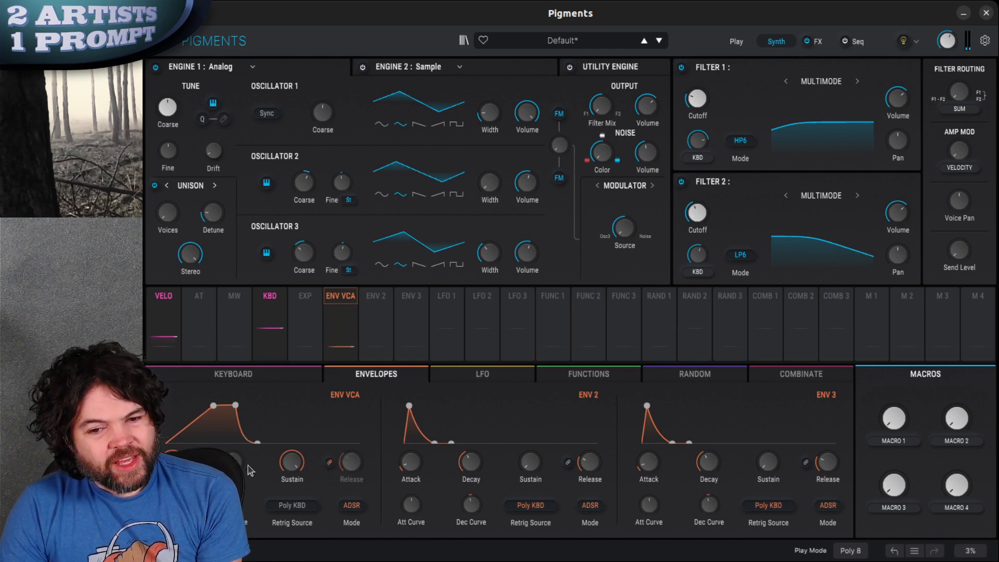
drag(238, 463, 261, 405)
click(331, 464)
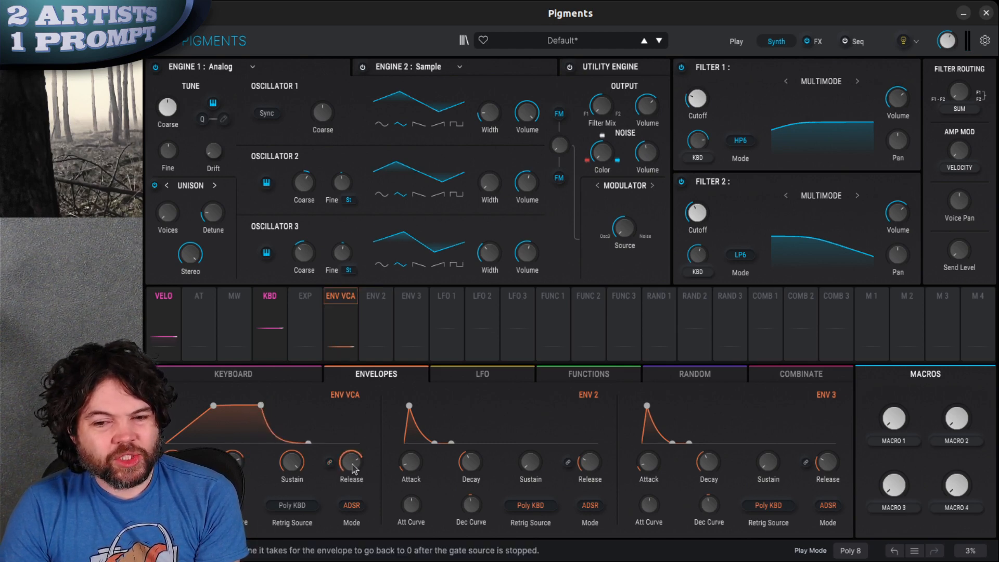
drag(239, 462, 241, 456)
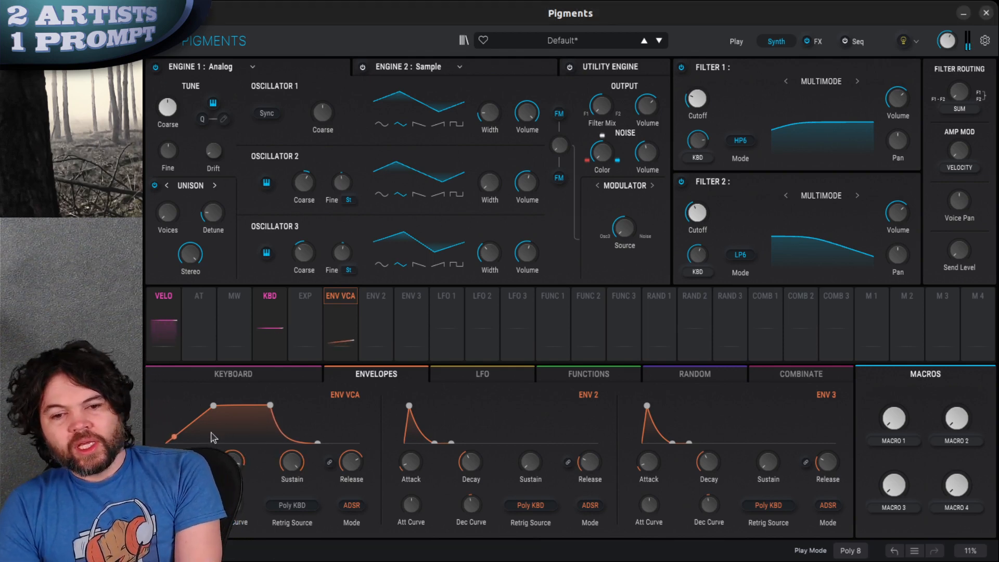
Lower ENV VCA's sustain below maximum and set a long decay for a gentle fall after the attack peak
drag(234, 465, 234, 561)
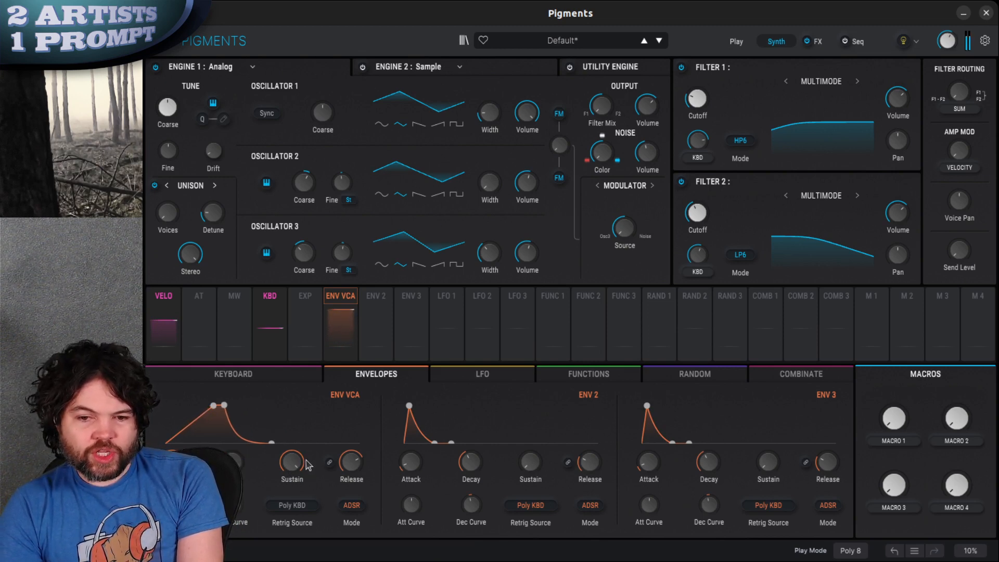
drag(289, 465, 286, 514)
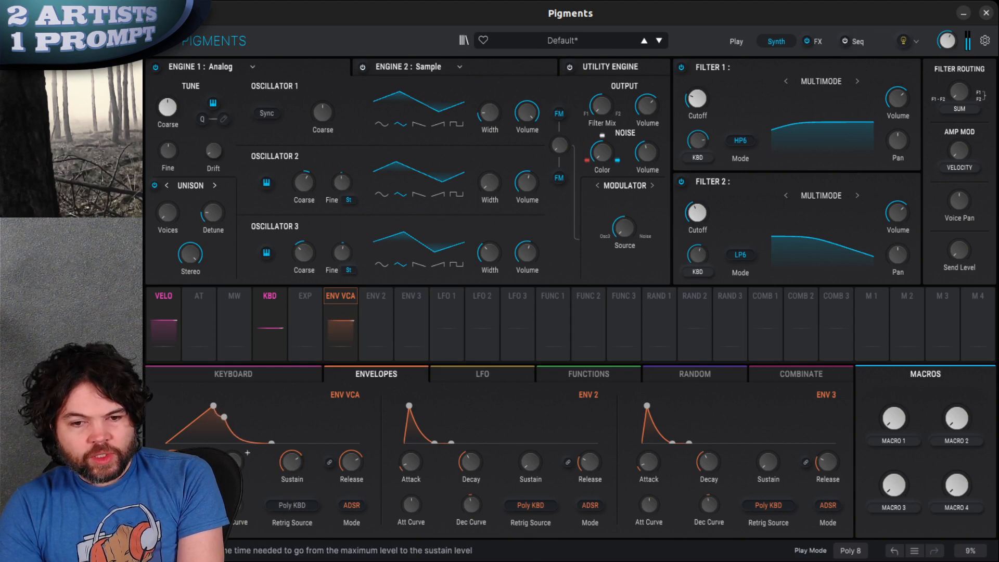
drag(233, 461, 283, 348)
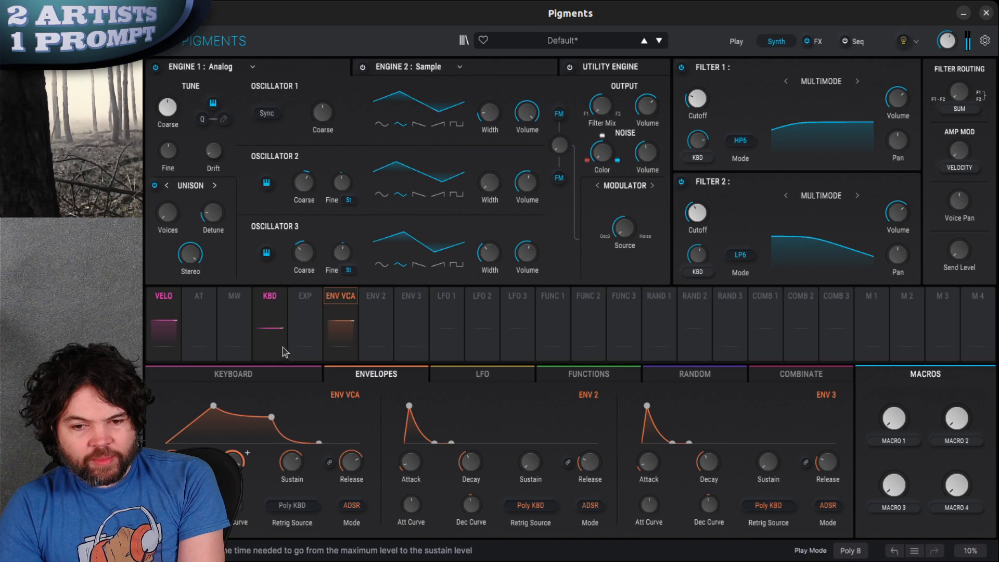
Shorten ENV VCA's release slightly and check which destinations are routed from the velocity modulation source
drag(358, 470, 358, 476)
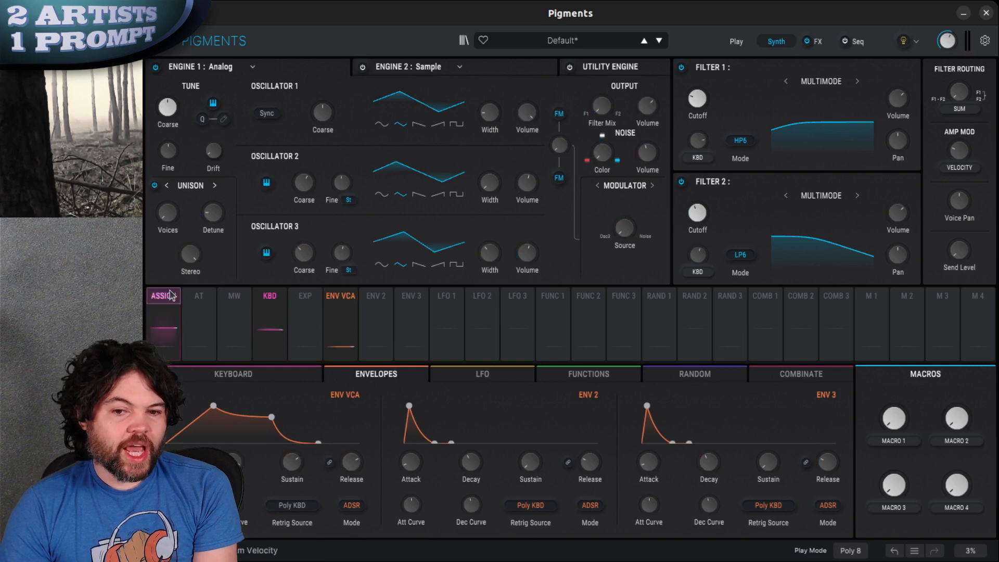
click(167, 297)
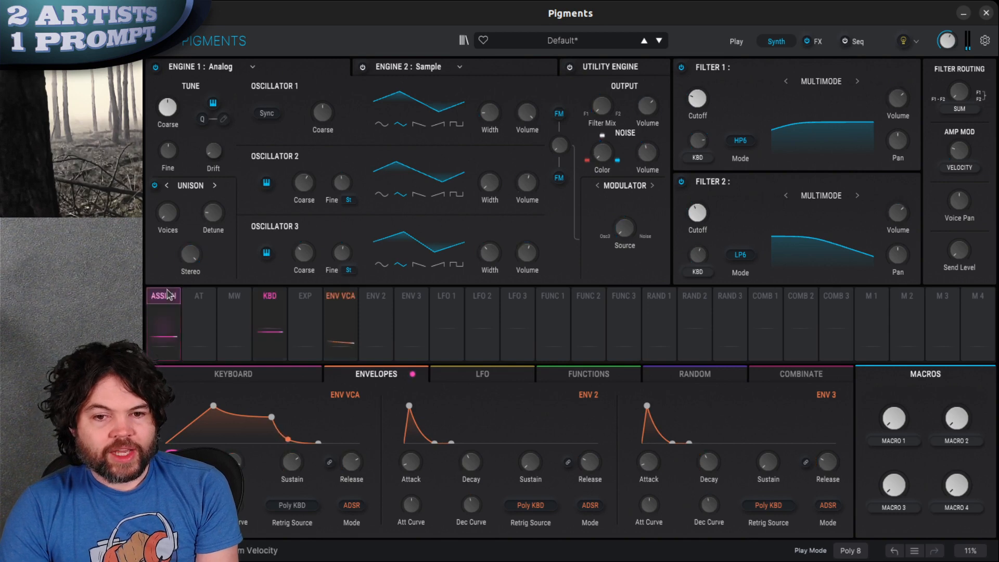
click(169, 306)
click(304, 307)
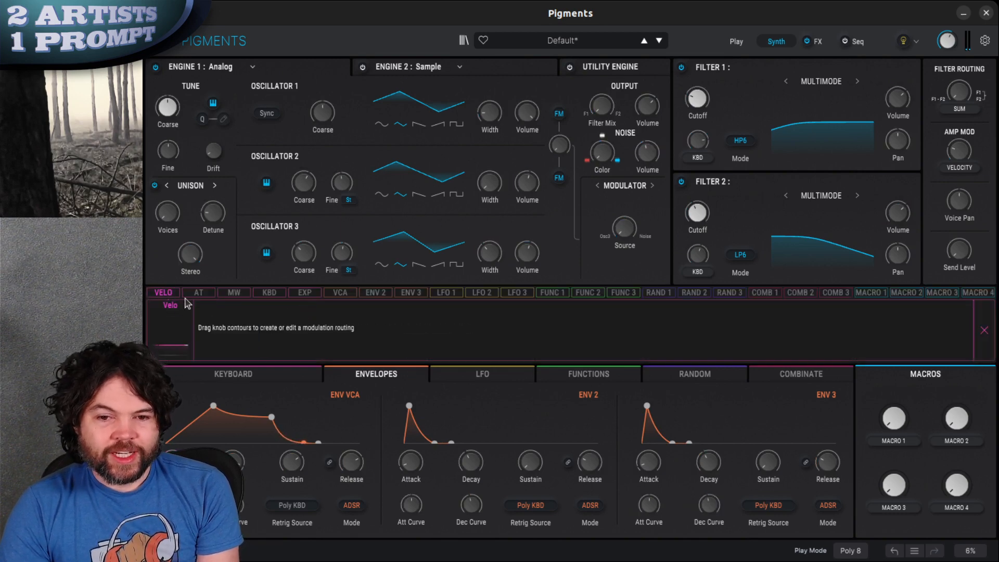
click(167, 295)
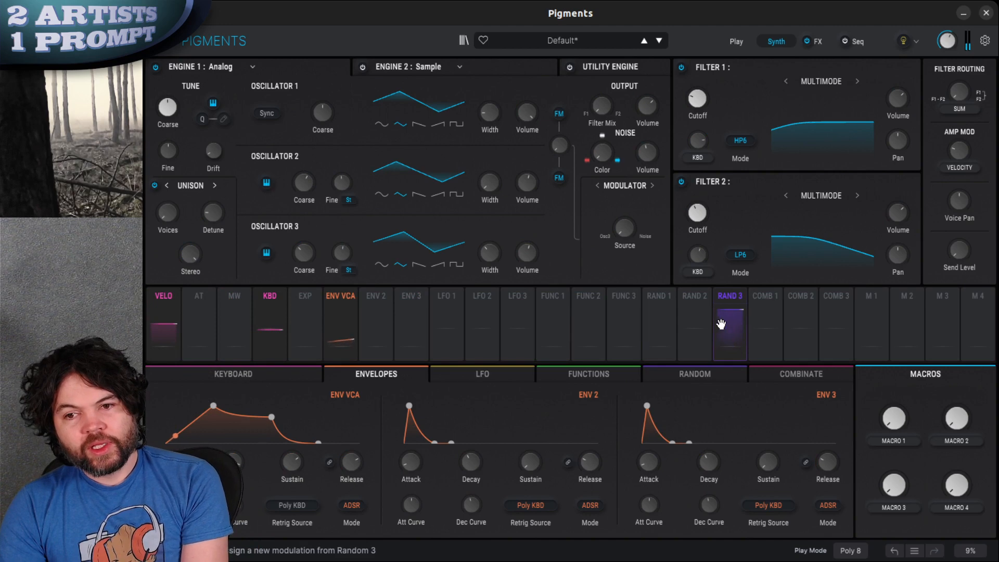
mouse_move(721, 325)
mouse_down()
mouse_move(726, 300)
mouse_move(550, 147)
mouse_move(606, 159)
mouse_up()
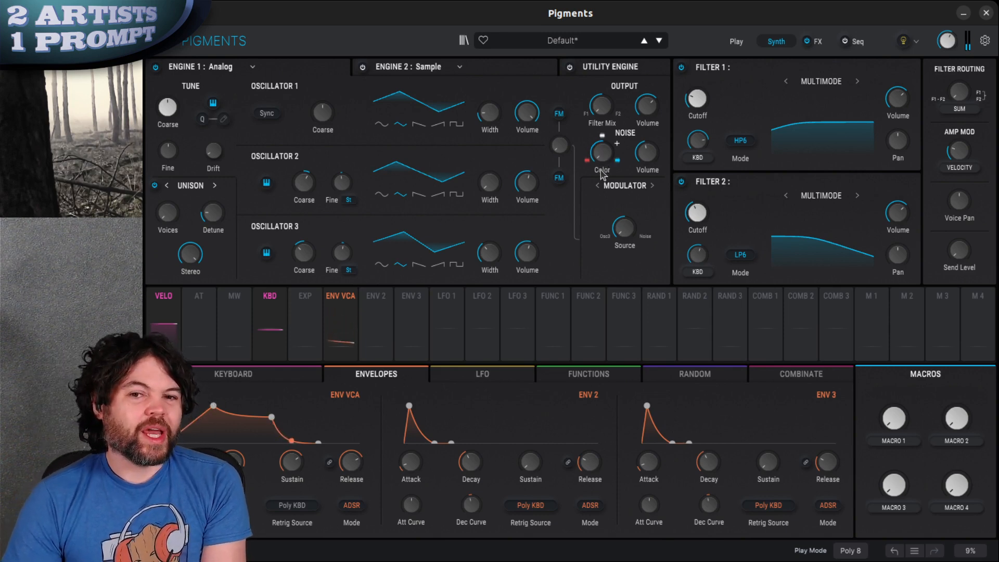
Change Engine 2's type to Wavetable and load the French Horn wavetable from the Natural category
click(429, 68)
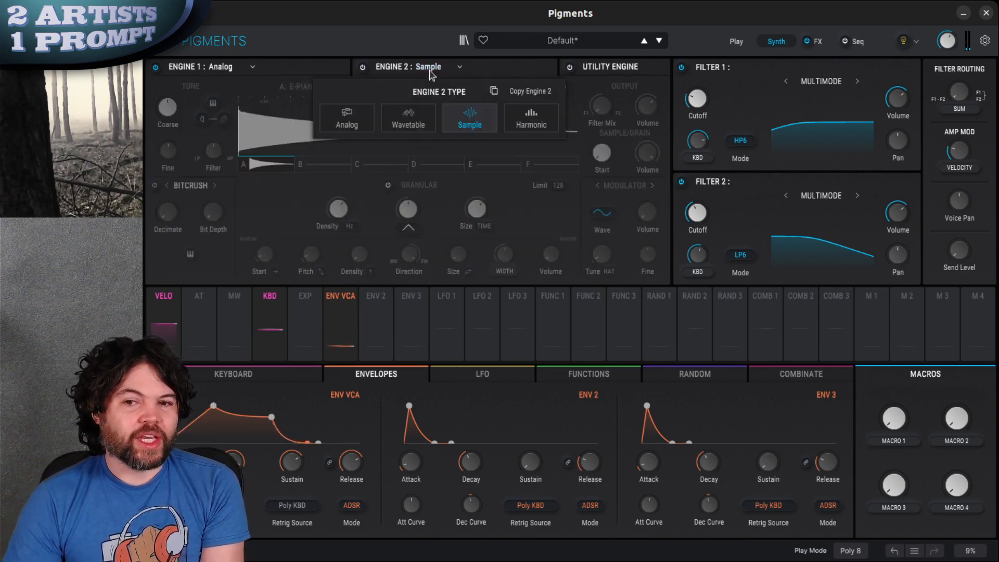
click(408, 119)
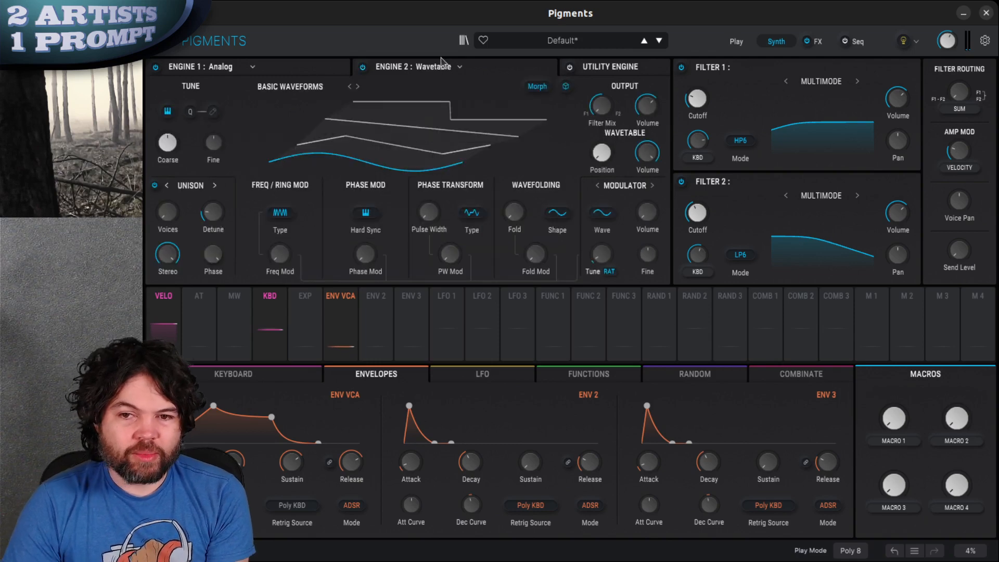
click(305, 87)
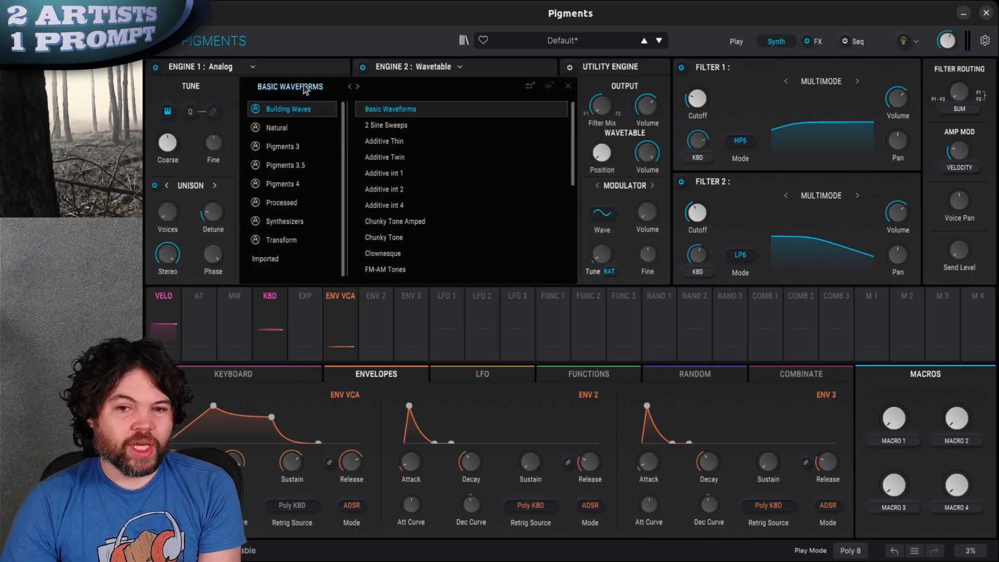
click(281, 131)
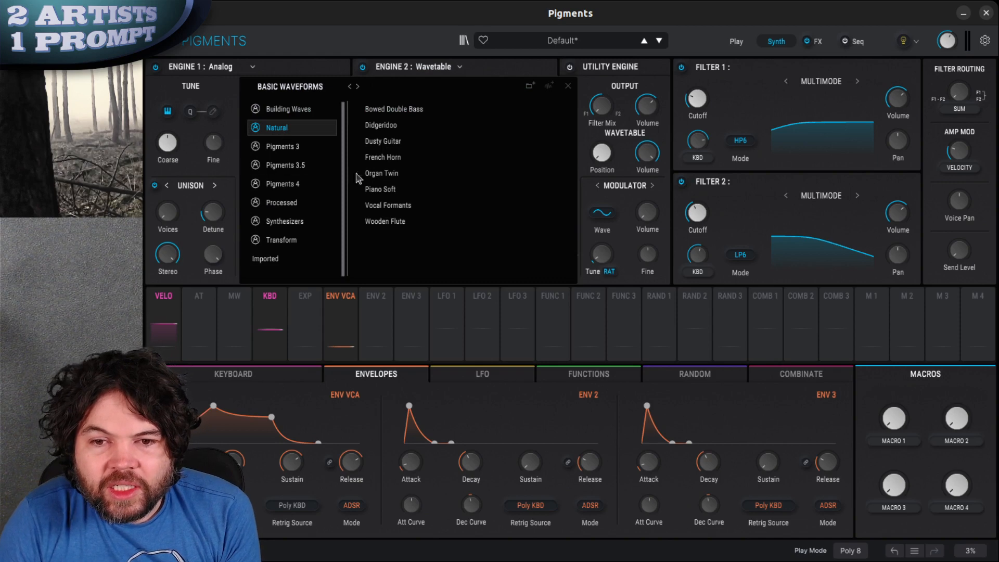
click(405, 156)
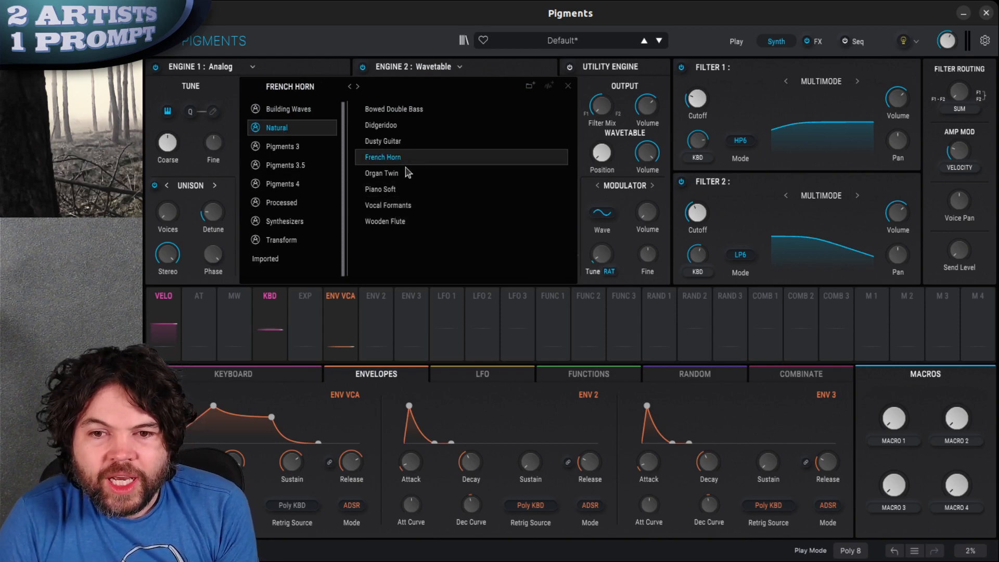
click(568, 86)
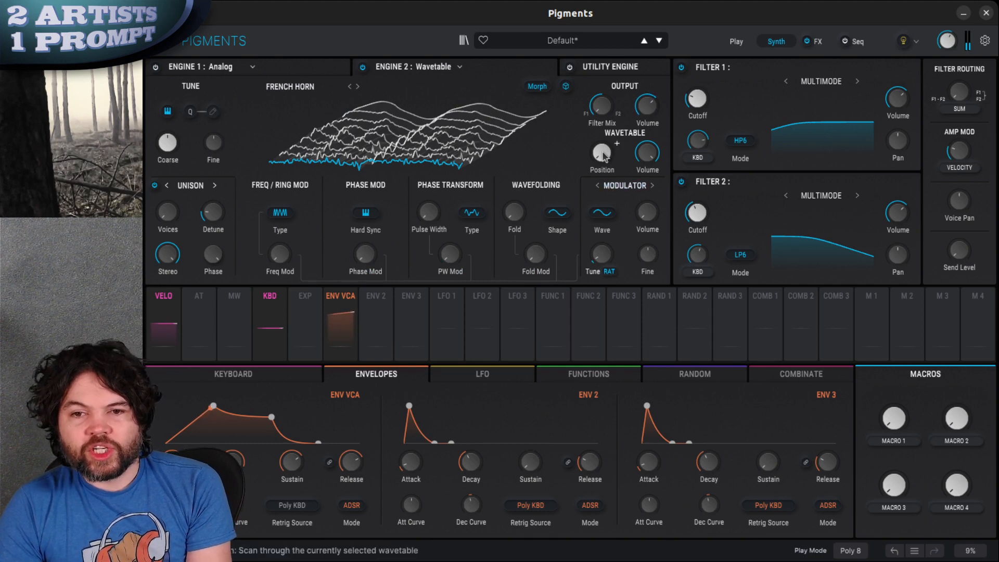
Raise Engine 2's wavetable position partway, and give ENV 2 a minimal attack and a long decay
drag(604, 156, 622, 121)
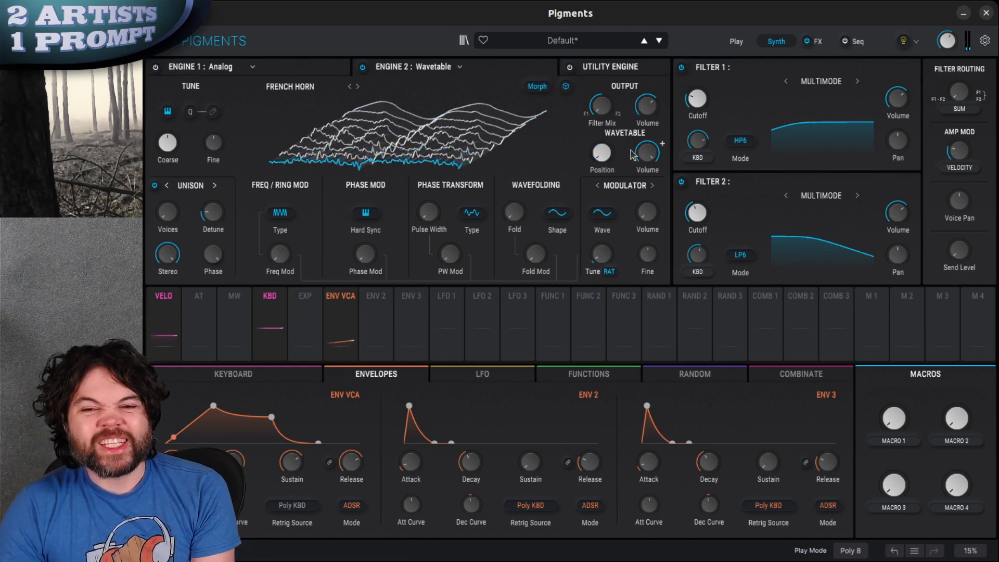
drag(617, 150, 616, 113)
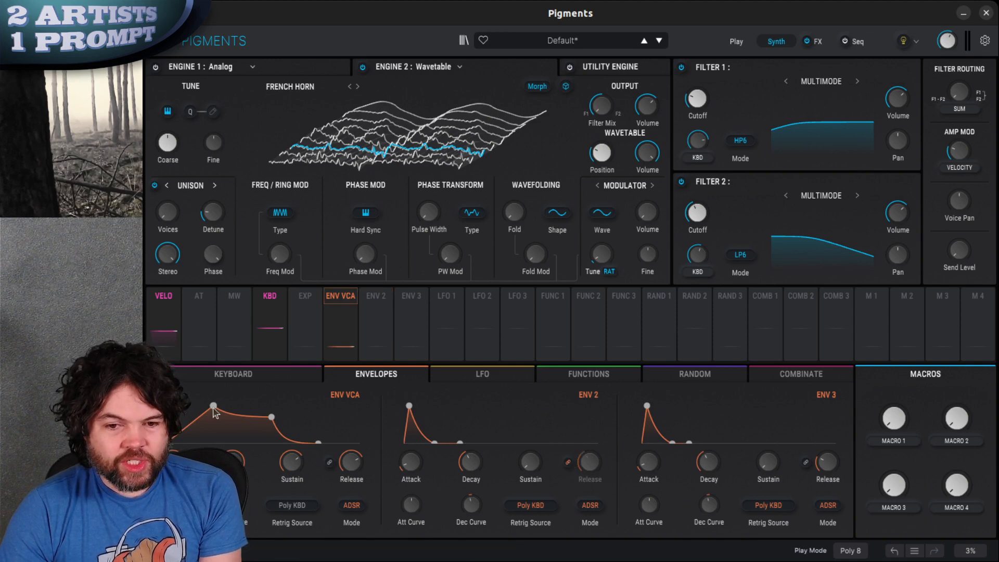
drag(412, 462, 412, 478)
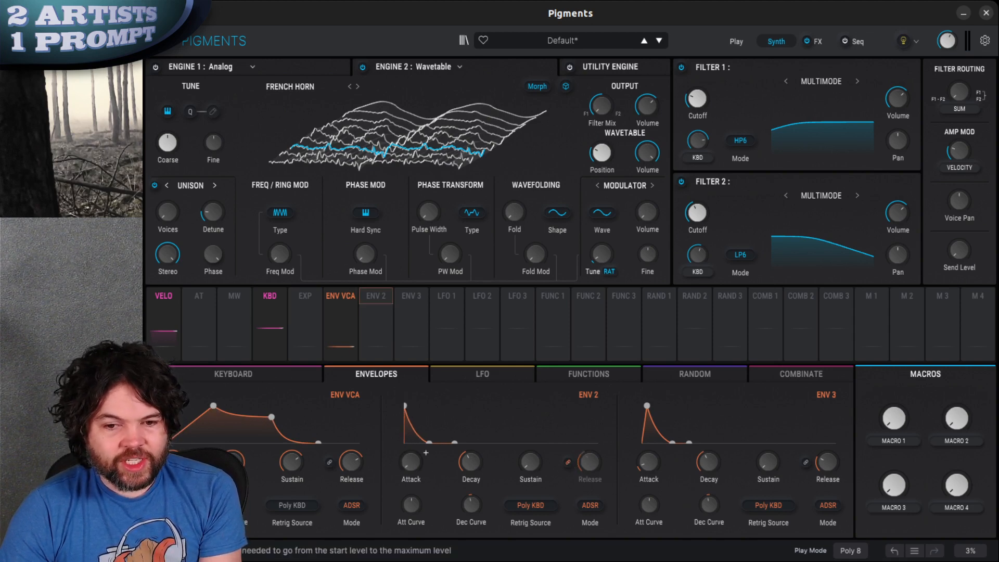
drag(471, 462, 494, 378)
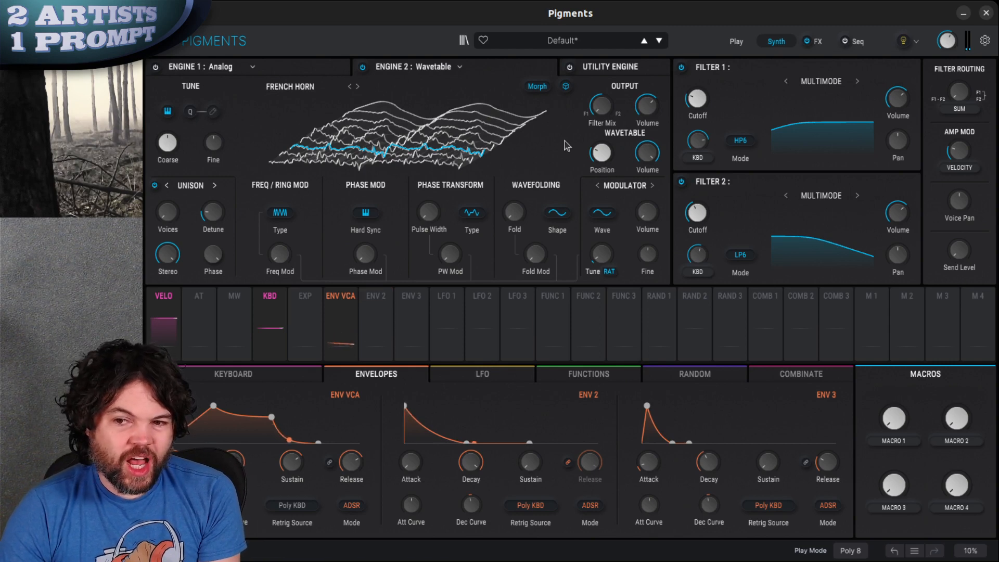
Set the wavetable position close to its maximum and assign ENV 2 to modulate it downward
drag(602, 158, 603, 88)
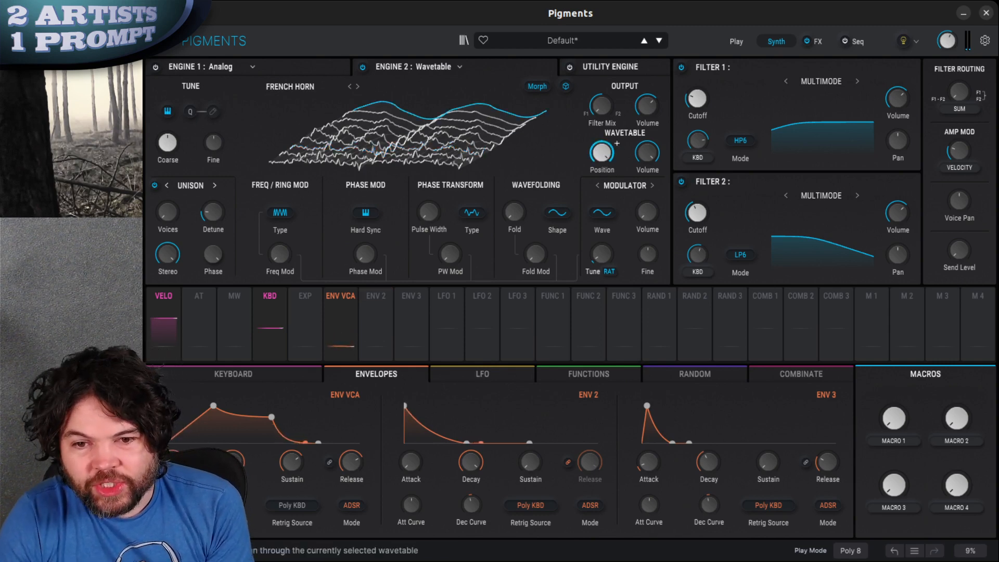
drag(602, 153, 602, 167)
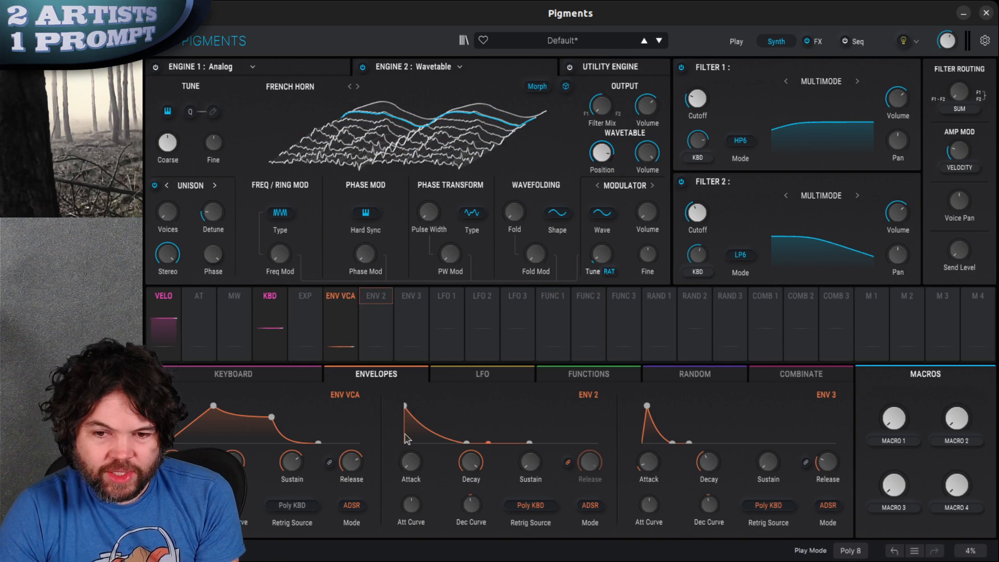
mouse_move(379, 302)
drag(484, 210, 601, 272)
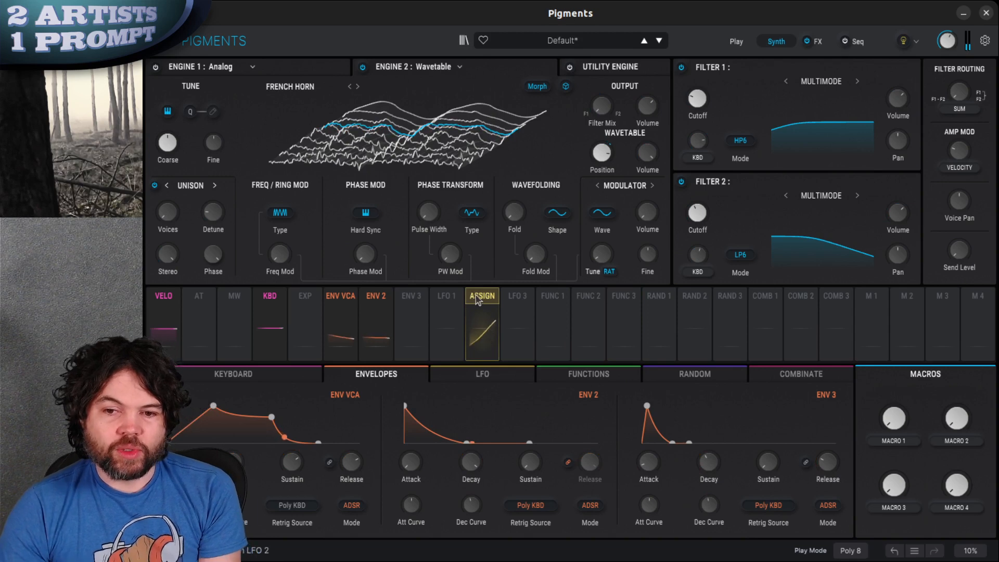
Add a small LFO 1 modulation to the wavetable position and set LFO 1's retrigger source to Free Running
drag(447, 312, 601, 153)
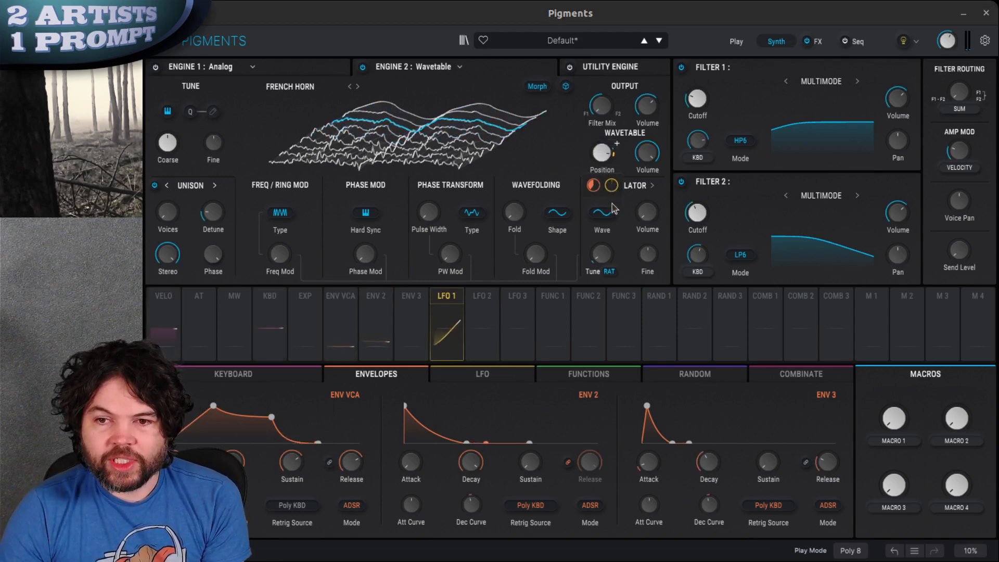
click(483, 373)
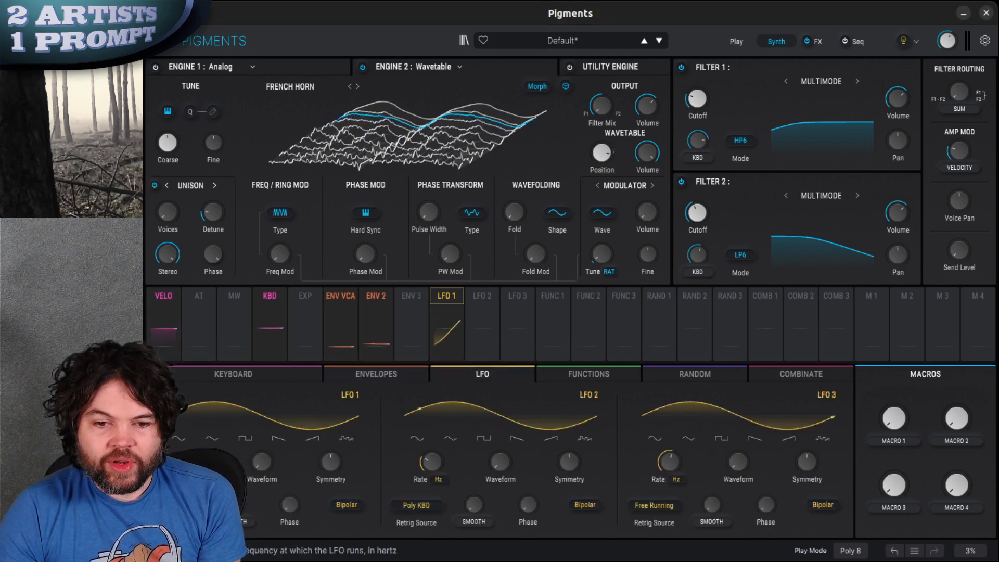
click(178, 505)
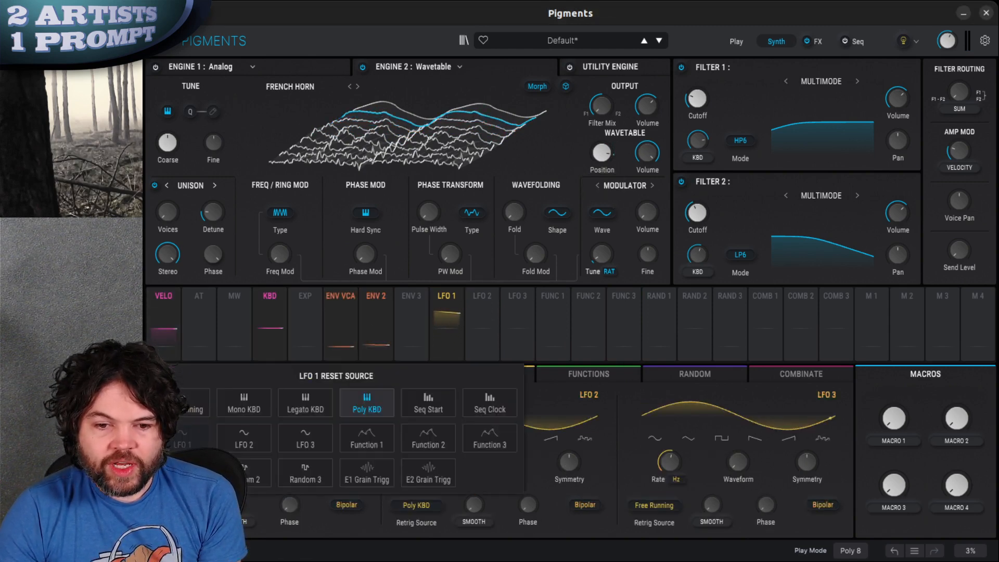
click(190, 405)
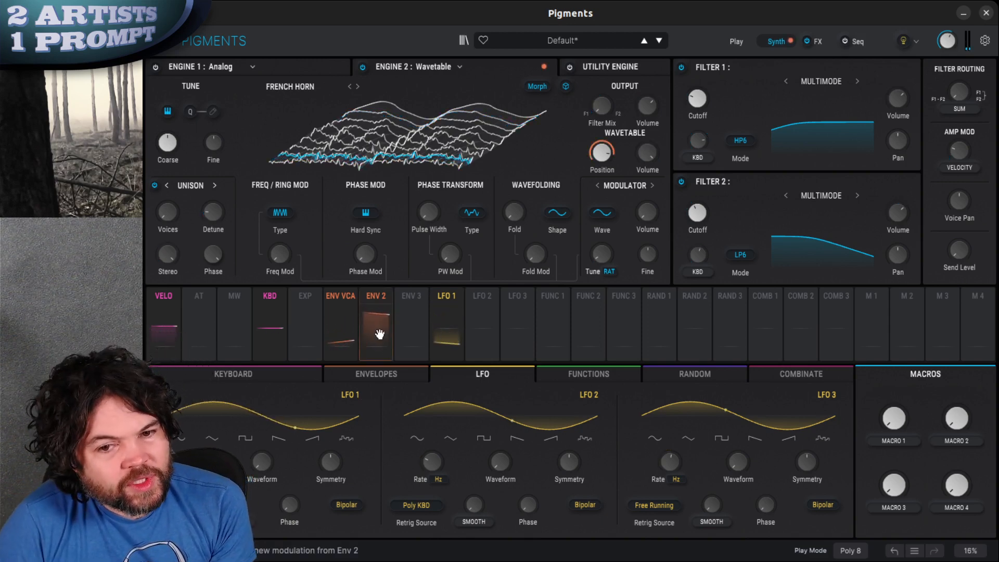
Bypass Engine 1 briefly to compare the sound, re-enable it, and raise Engine 2's coarse tuning
click(163, 70)
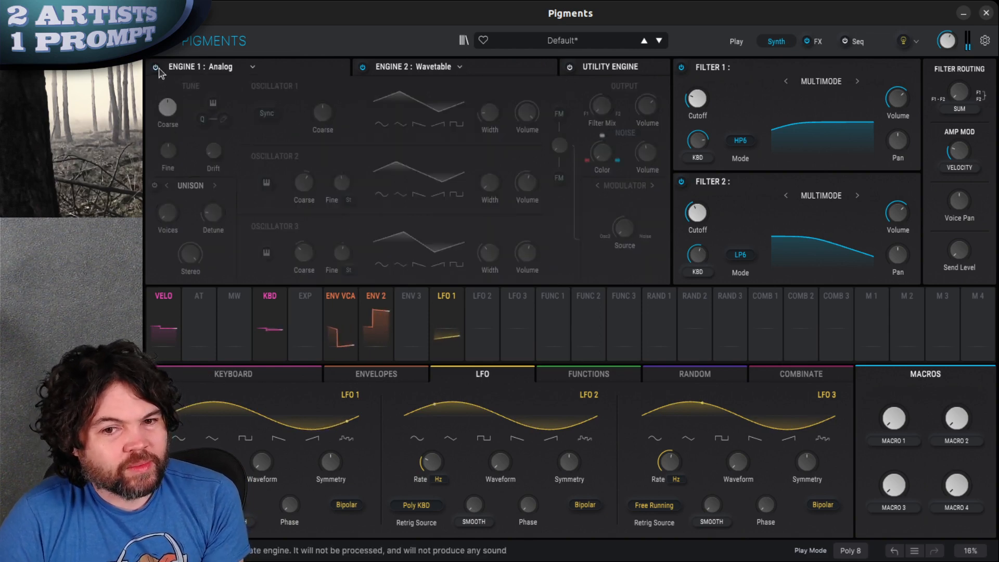
click(155, 67)
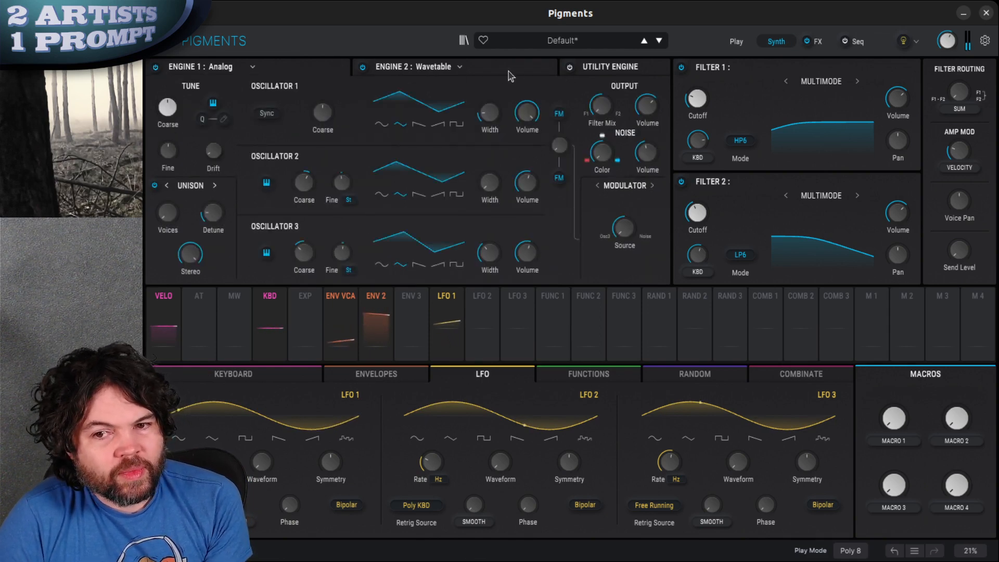
click(412, 68)
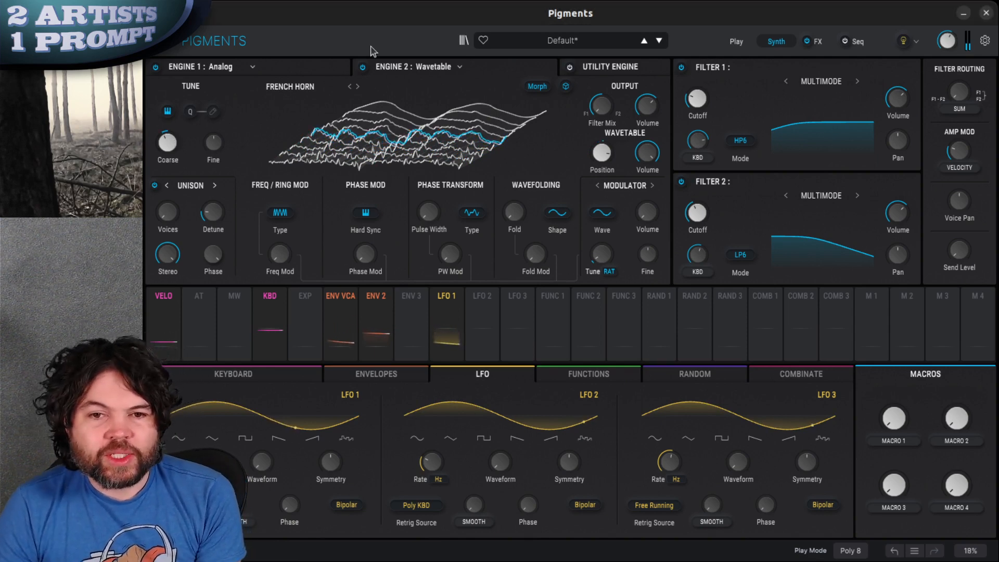
click(301, 68)
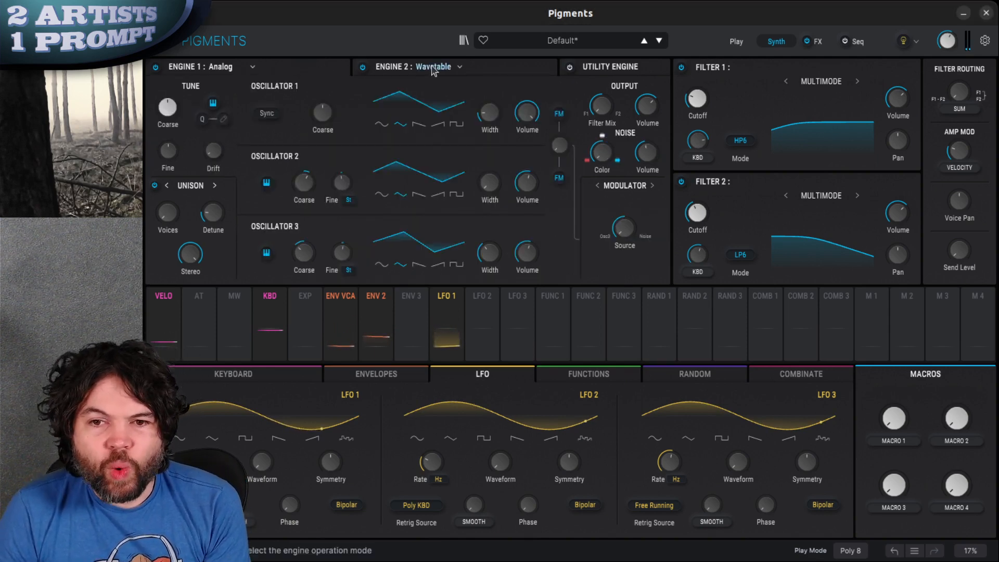
Assign ENV 2 to the Fold parameter of Engine 2's wavefolding with a small modulation amount
click(508, 75)
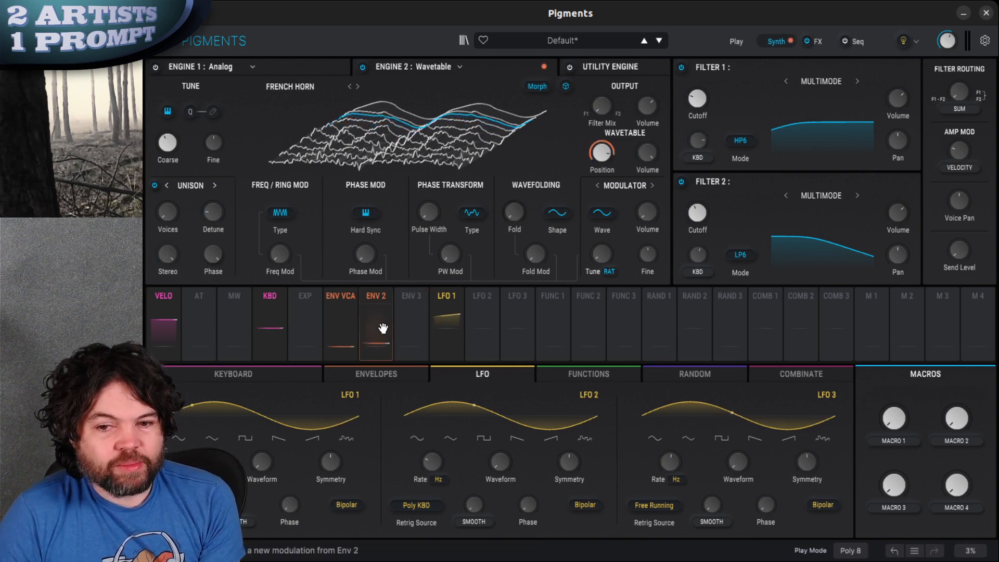
drag(386, 308, 516, 216)
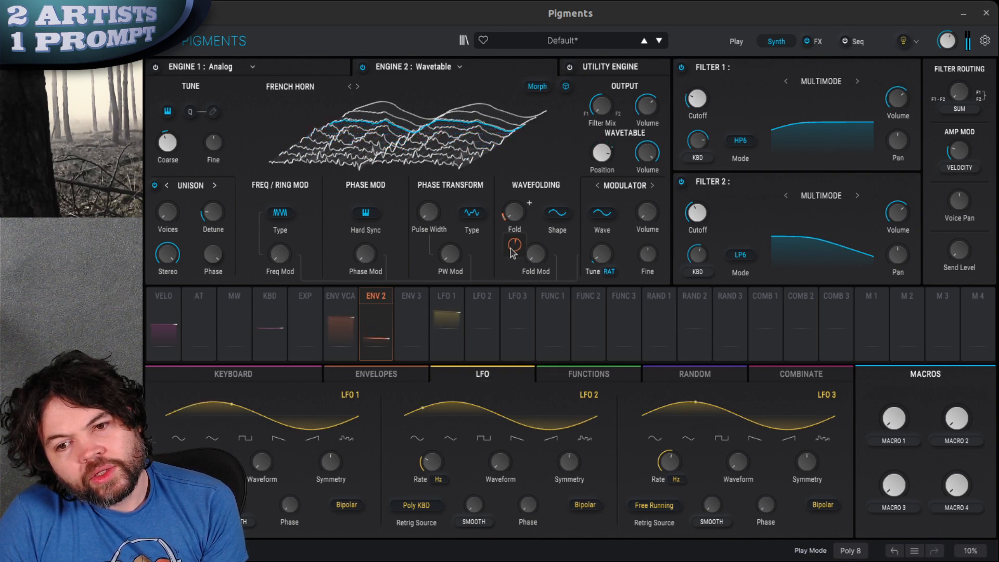
click(513, 253)
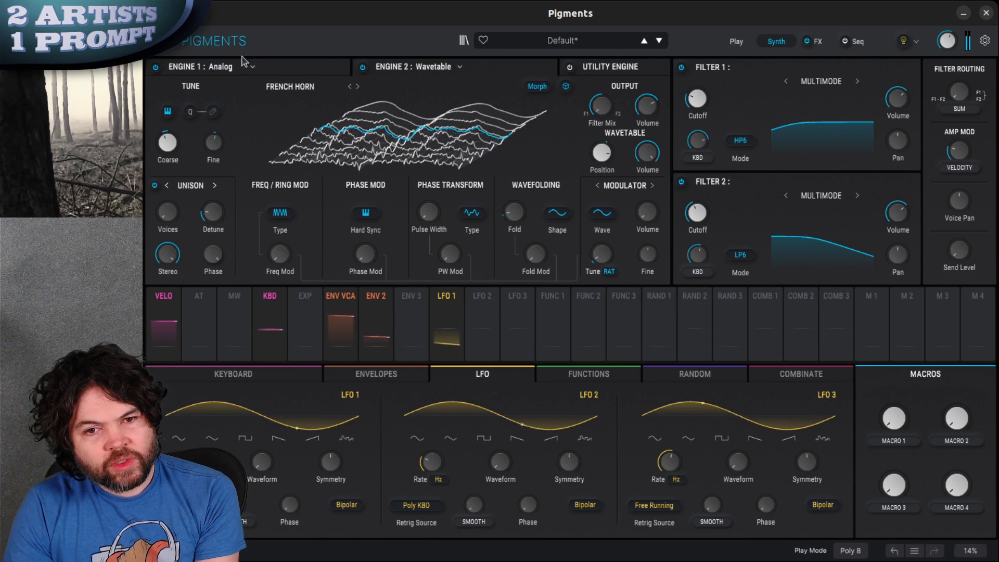
Enable the Utility Engine and activate its Noise 1 source
click(304, 70)
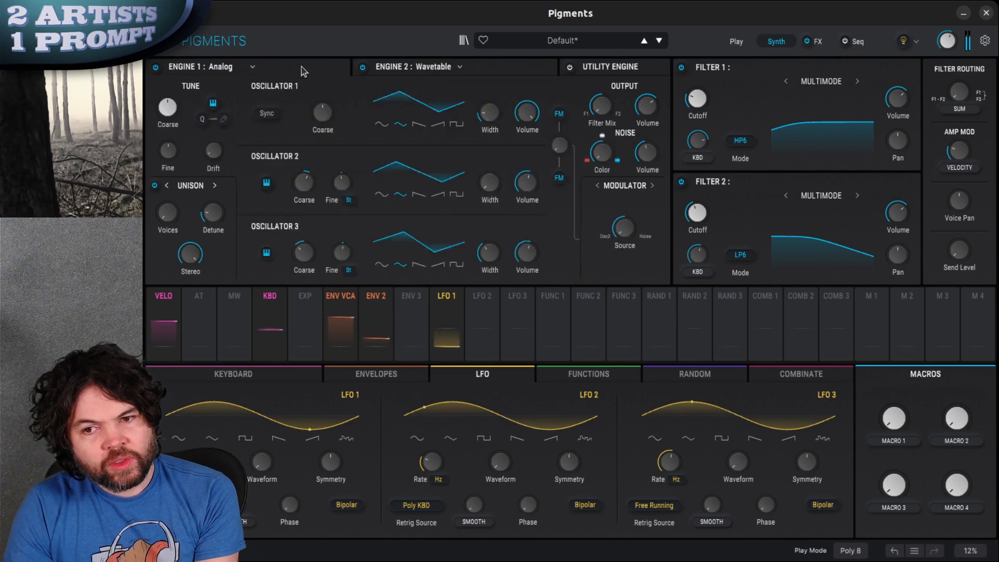
click(628, 72)
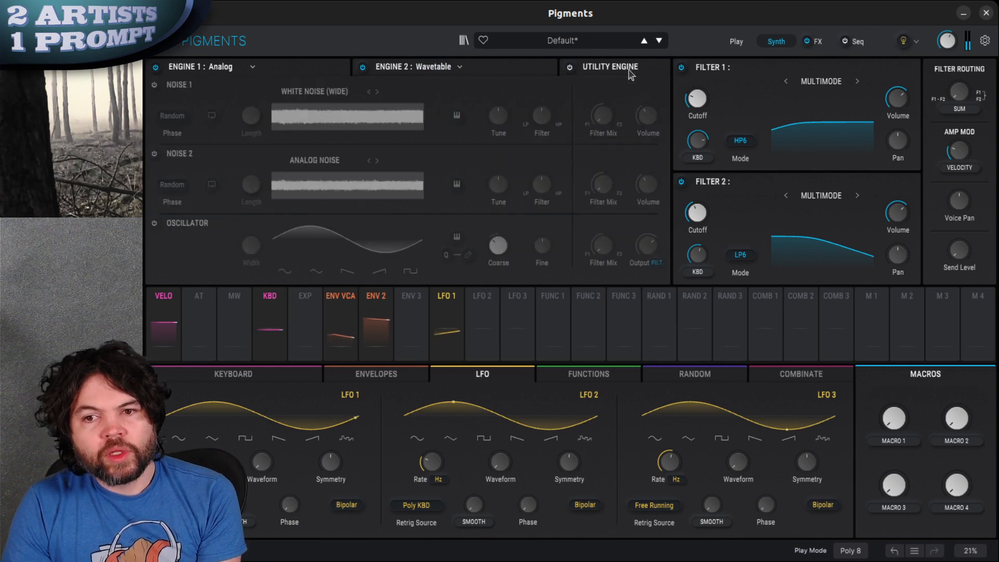
click(190, 85)
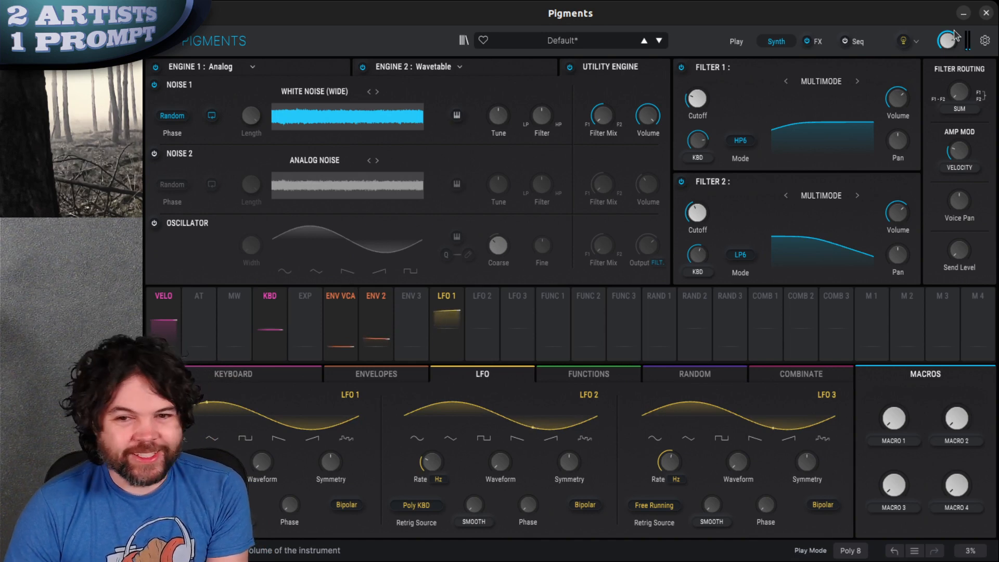
Load the Leaves sample from the Natural category into Noise 1 of the Utility Engine and close the sample browser
click(302, 92)
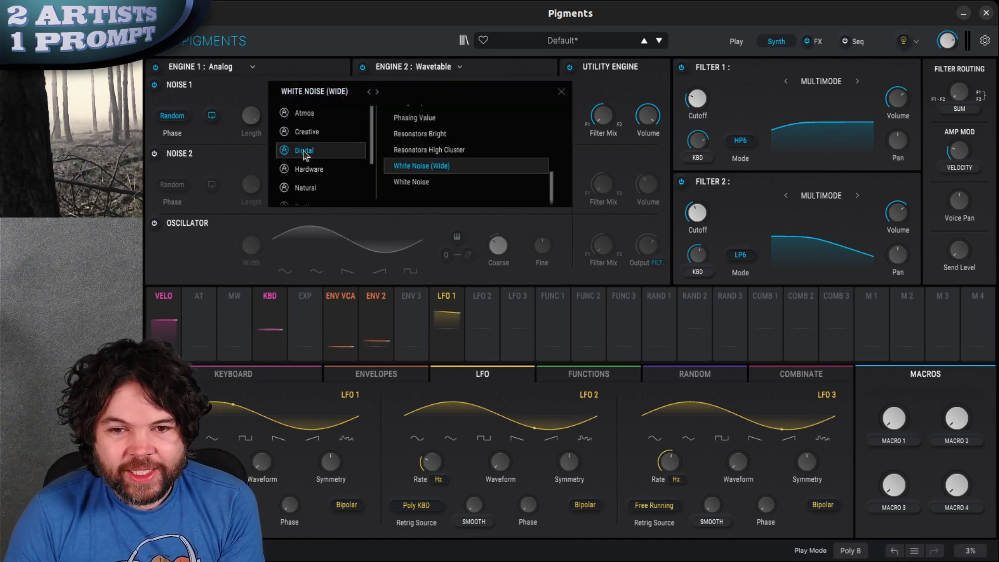
click(307, 188)
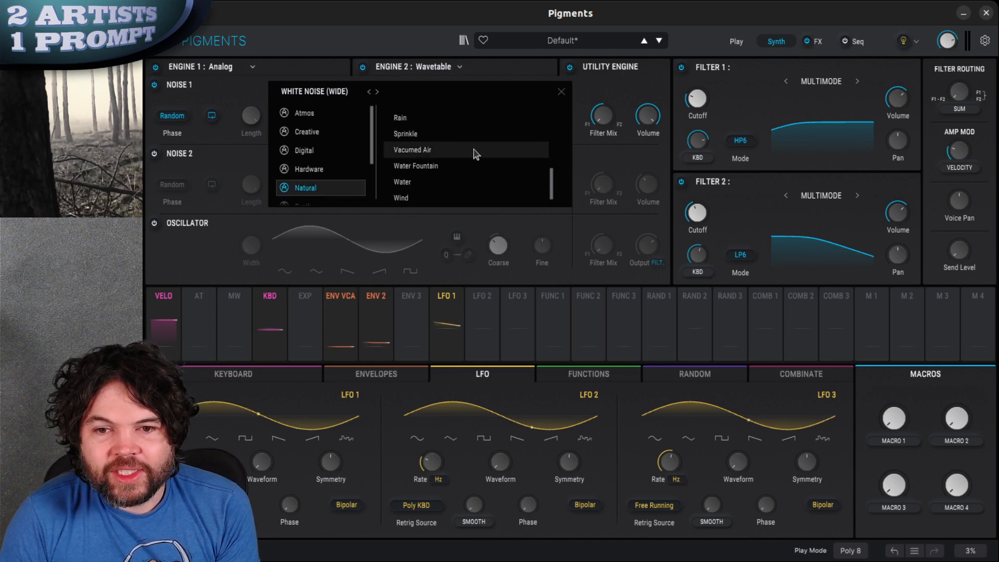
scroll(475, 154, up, 3)
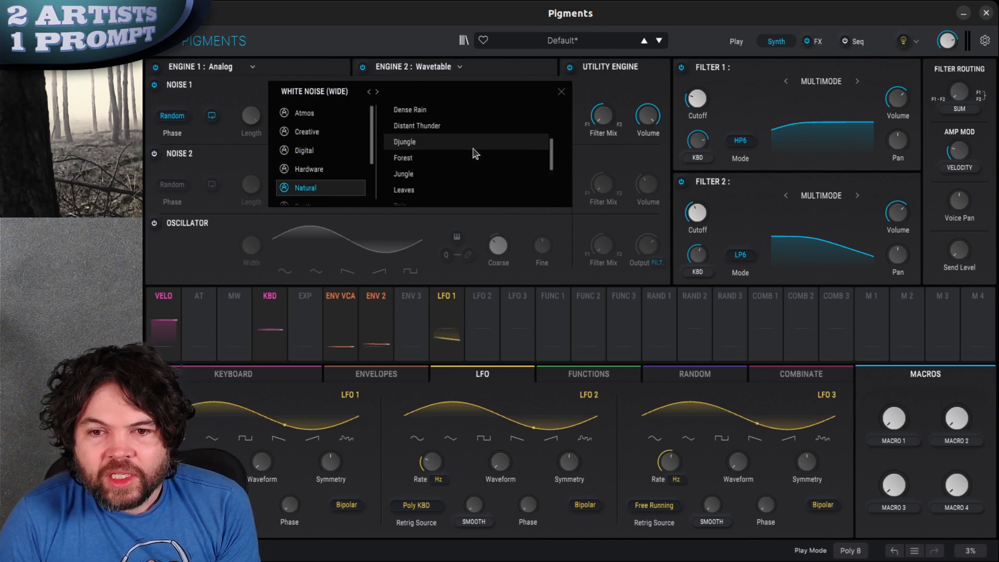
click(421, 191)
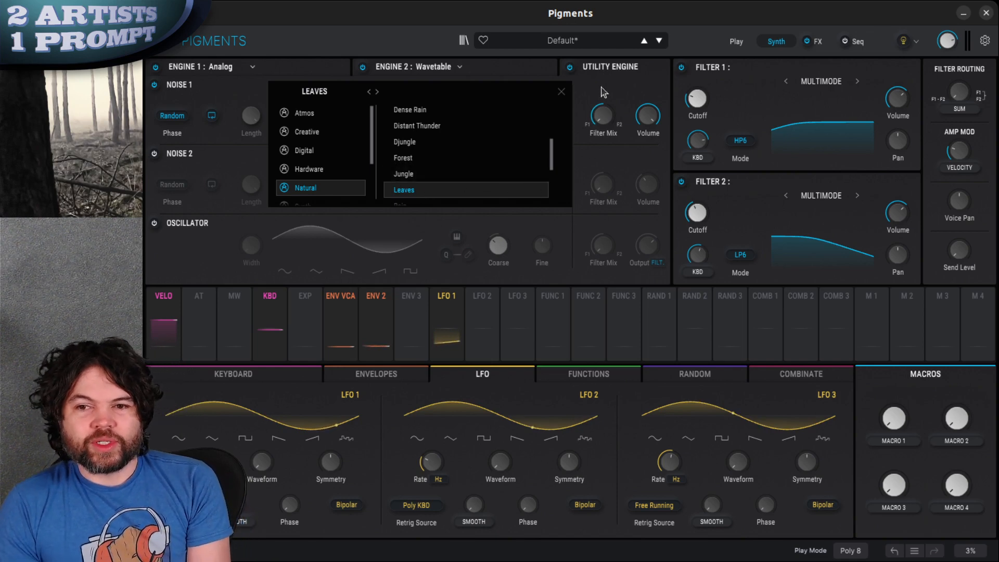
click(561, 92)
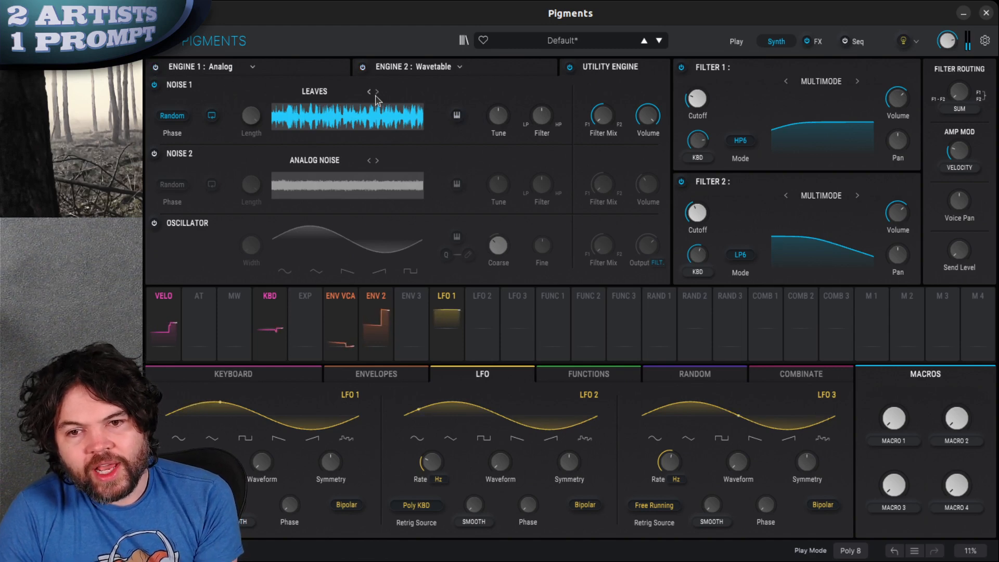
Make Noise 1 follow the played key and lower its tuning
click(458, 121)
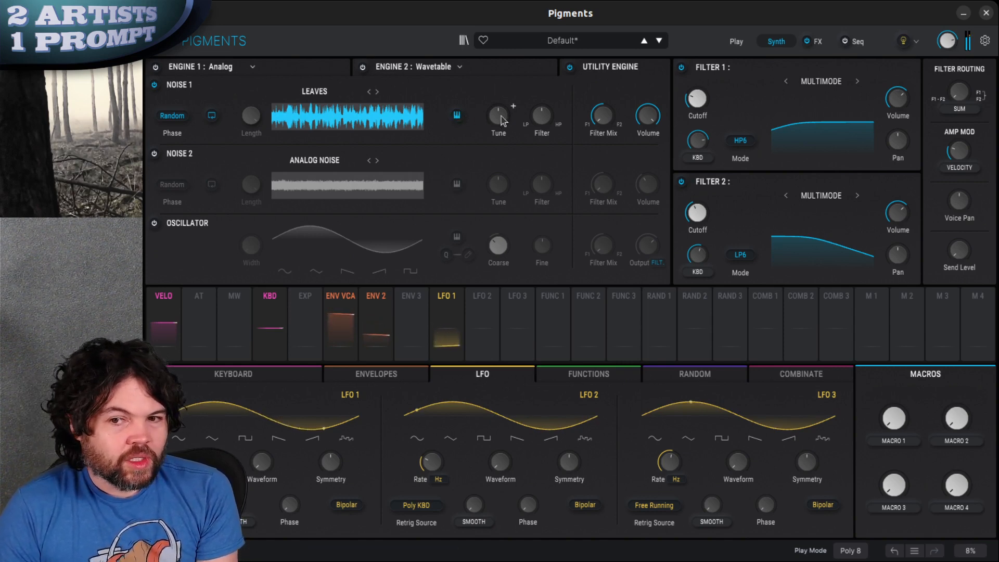
drag(501, 127, 490, 171)
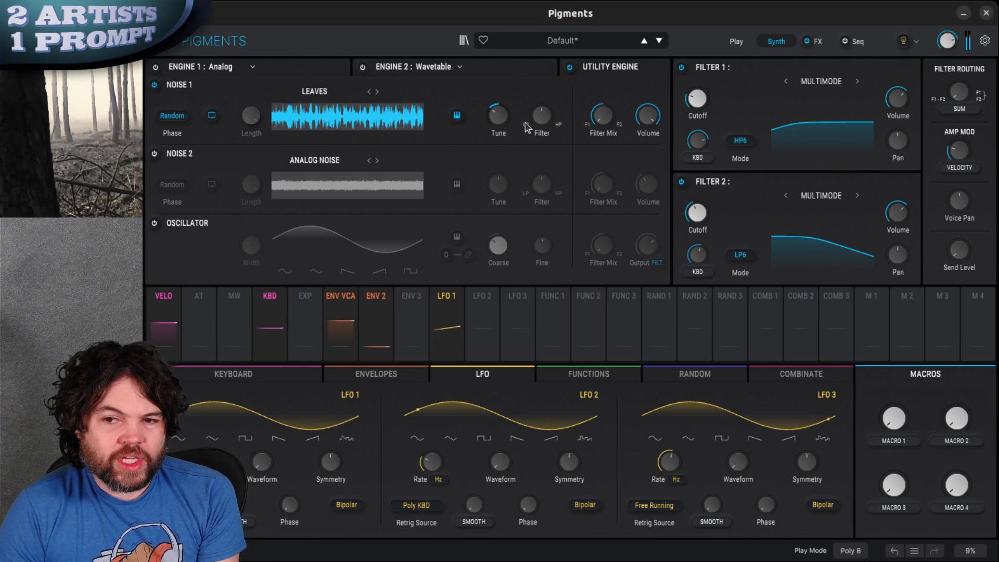
drag(540, 141, 537, 159)
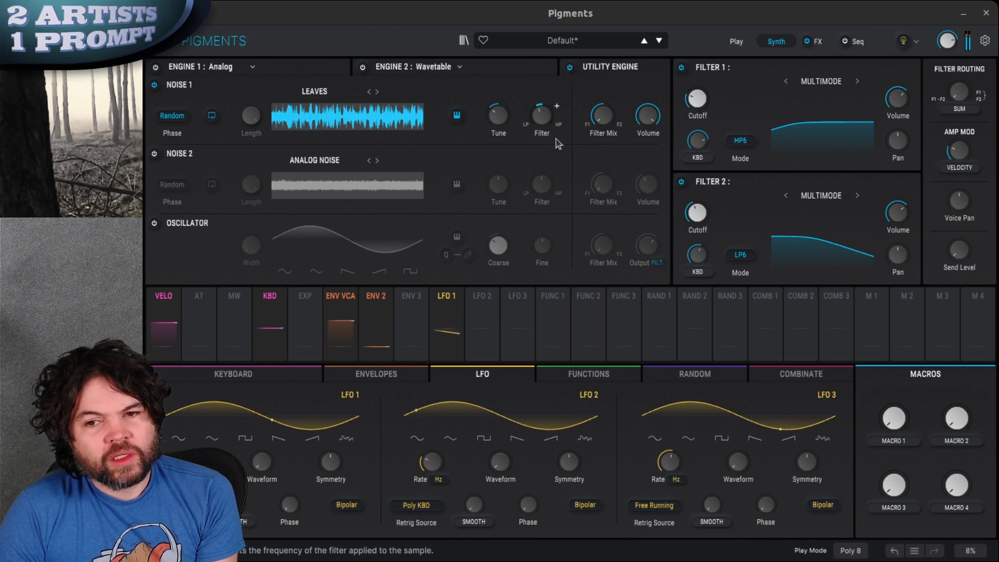
mouse_move(558, 144)
mouse_down()
mouse_move(554, 167)
mouse_move(560, 125)
mouse_move(557, 147)
mouse_up()
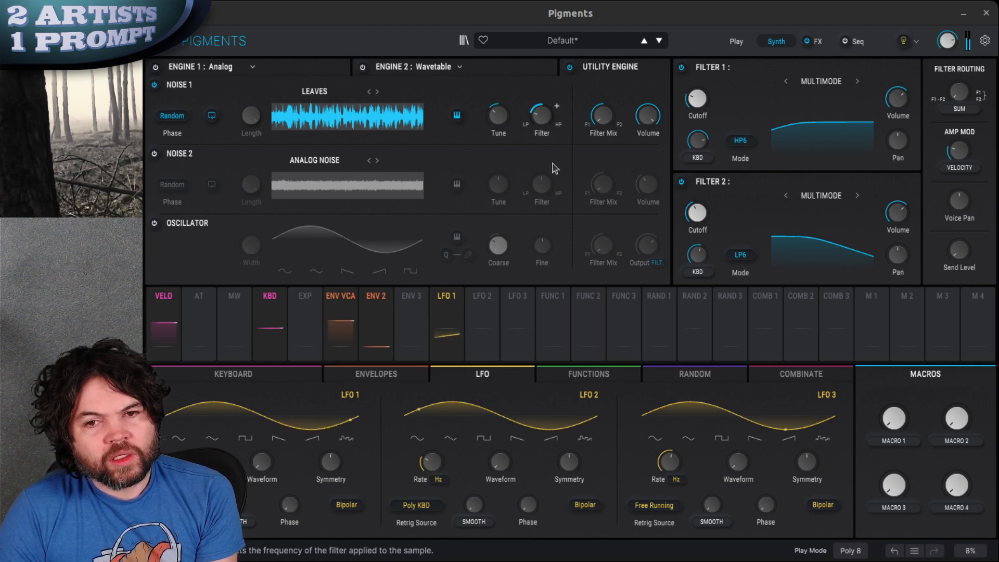
double_click(544, 124)
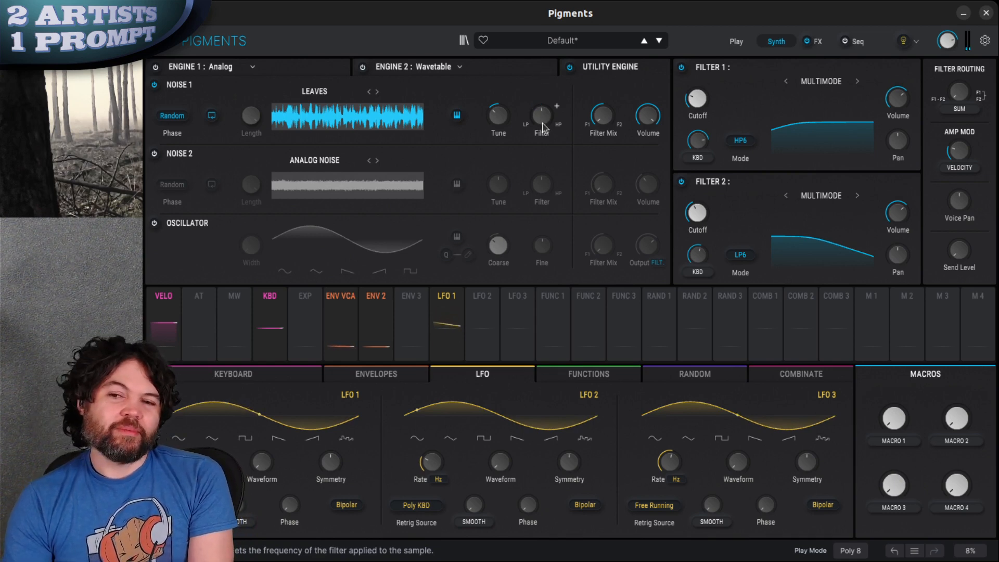
Check ENV 2's routings, then shape ENV 3 with minimum attack, a longer decay and the release linked to the decay
click(376, 296)
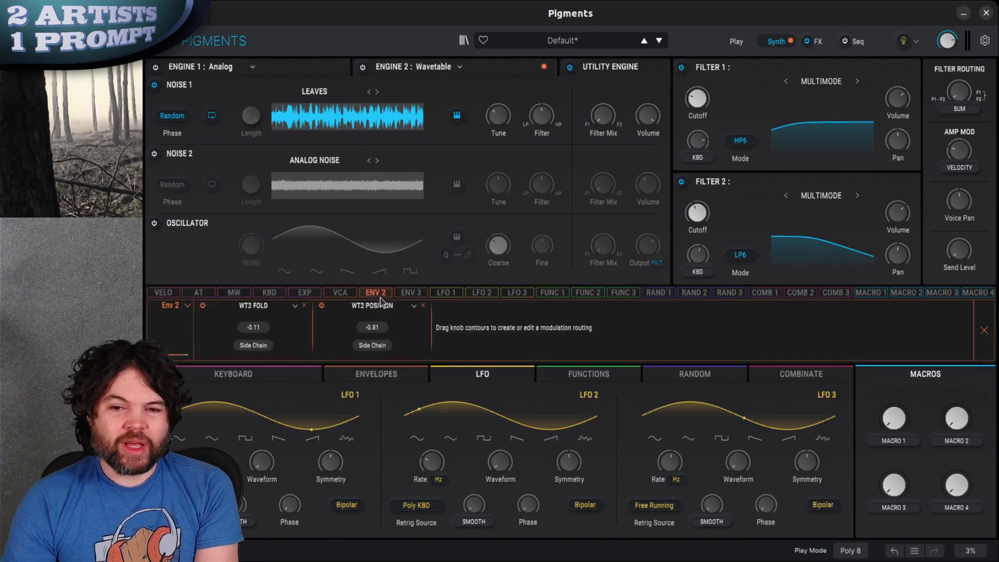
click(381, 297)
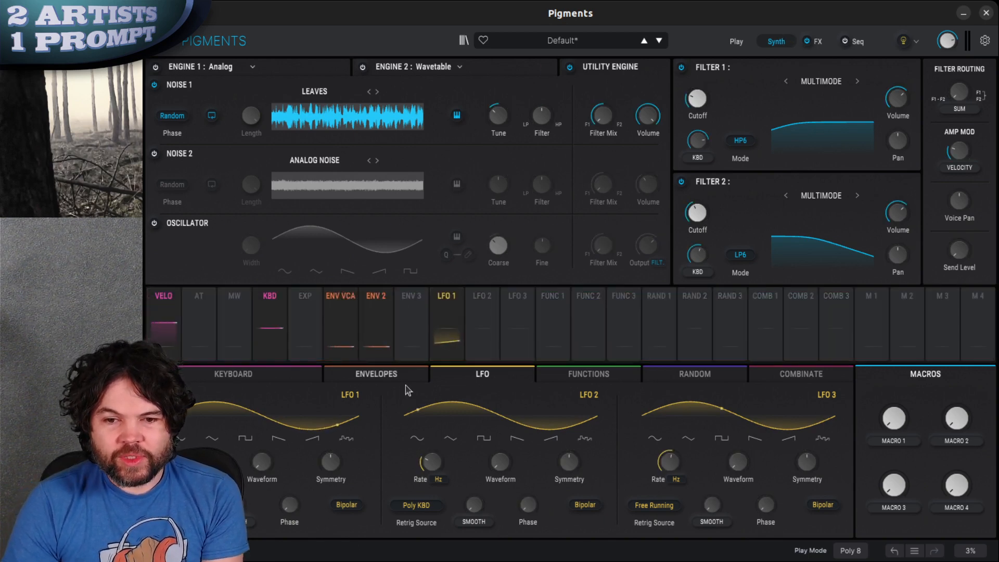
click(387, 379)
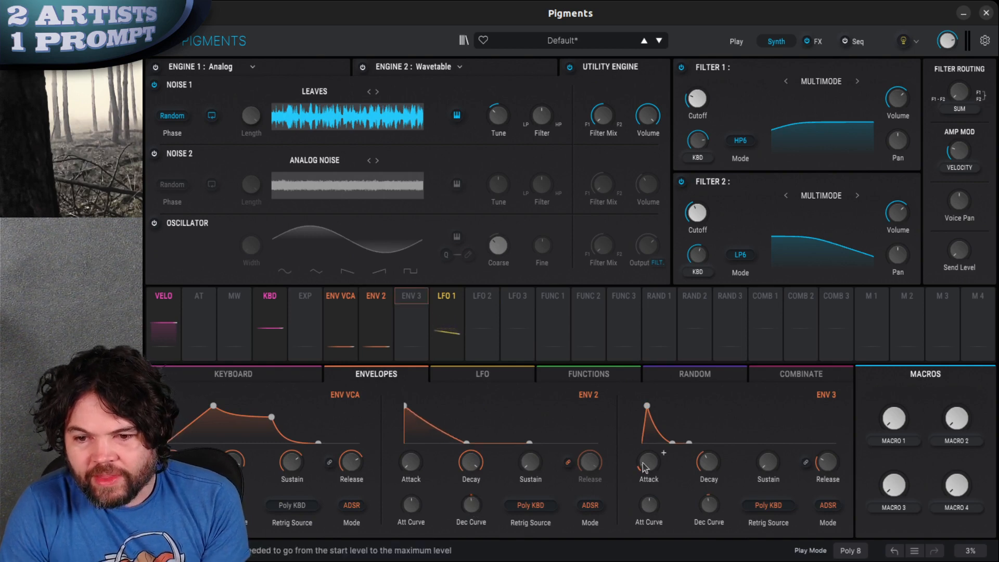
drag(647, 463, 651, 478)
drag(711, 461, 721, 447)
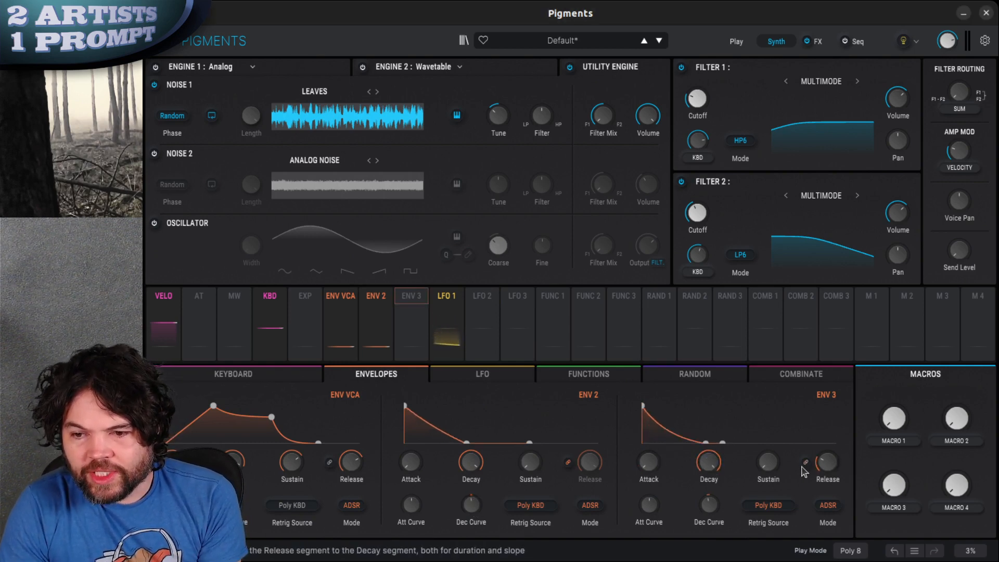
click(806, 462)
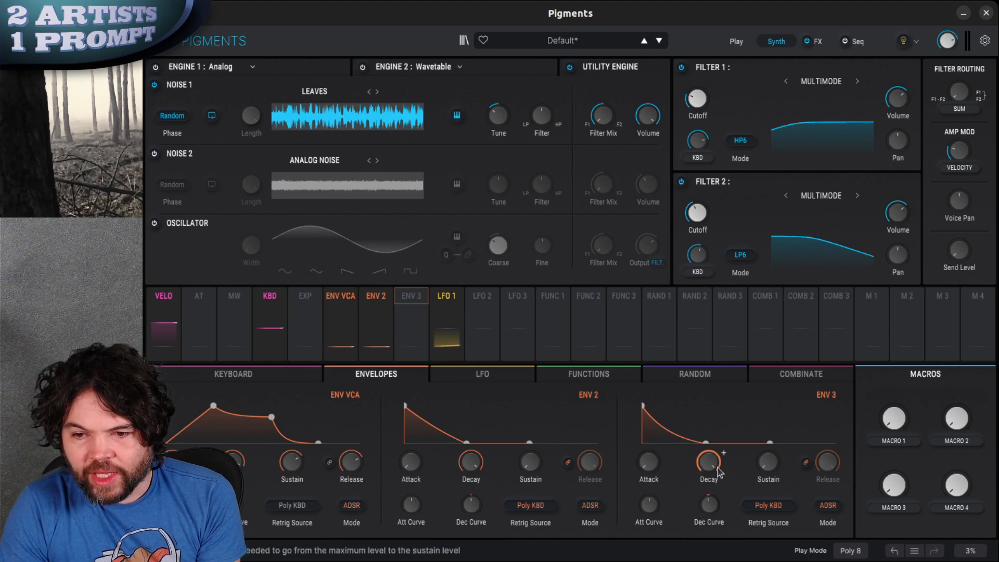
drag(708, 513, 709, 507)
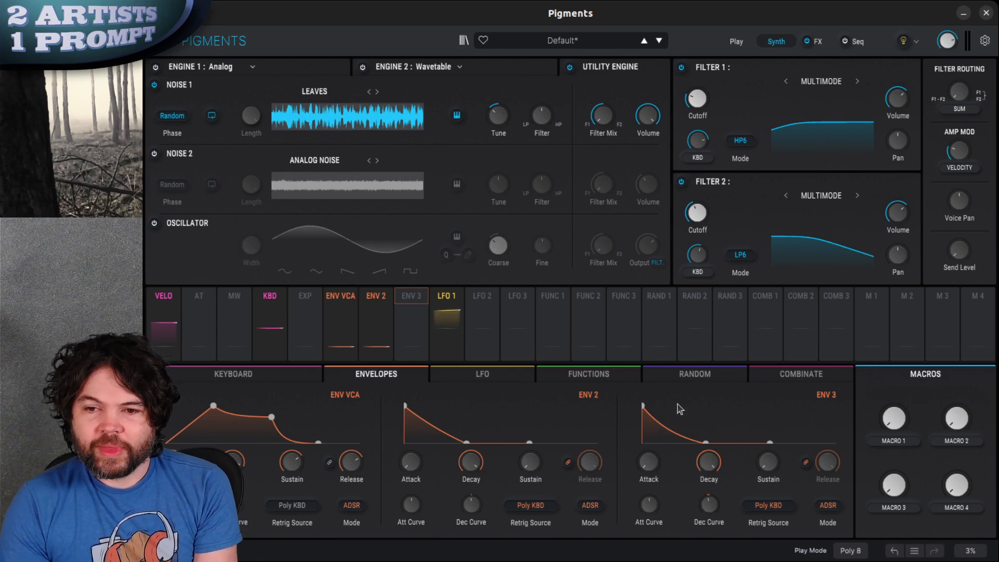
Assign ENV 3 to the Noise 1 filter and lower the Noise 1 volume slightly
mouse_move(425, 301)
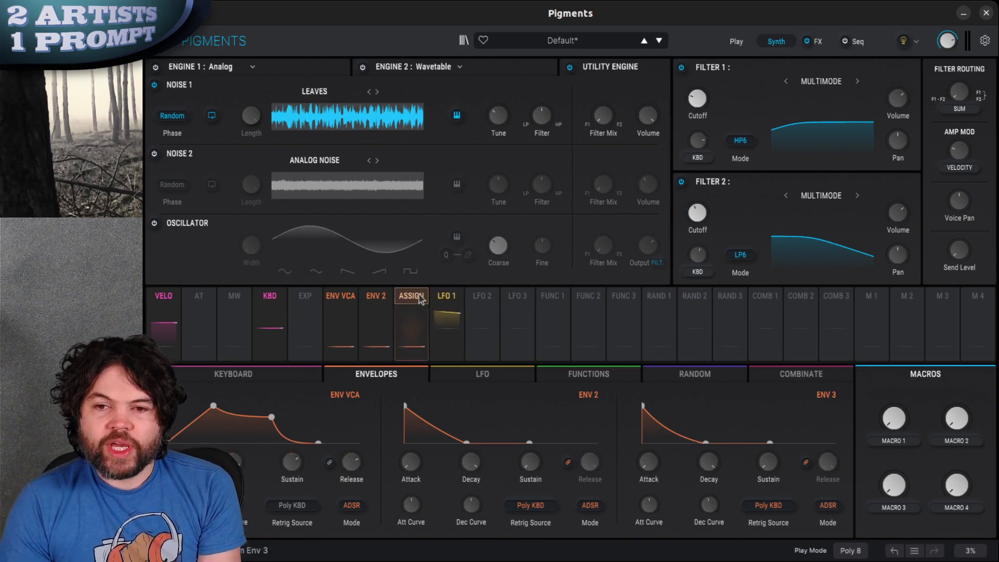
drag(420, 299, 545, 121)
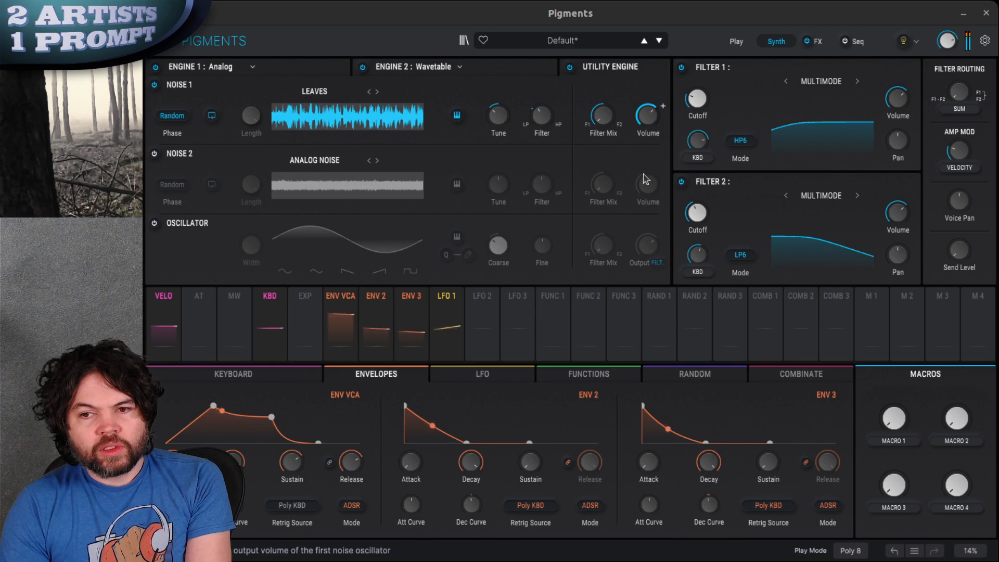
drag(667, 130, 666, 144)
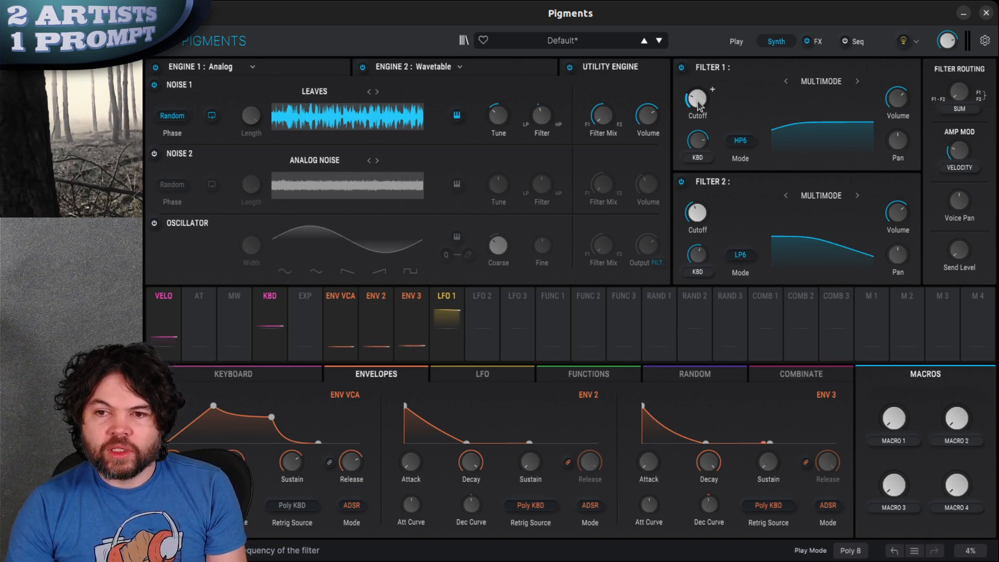
Modulate Filter 1's cutoff with ENV 2 and Filter 2's cutoff with ENV 3
click(378, 305)
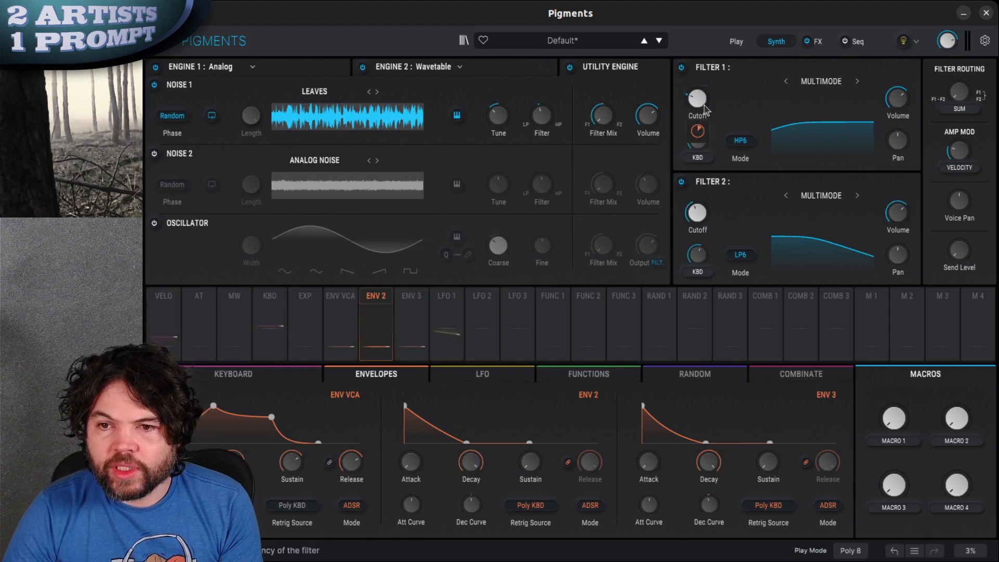
drag(698, 131, 696, 152)
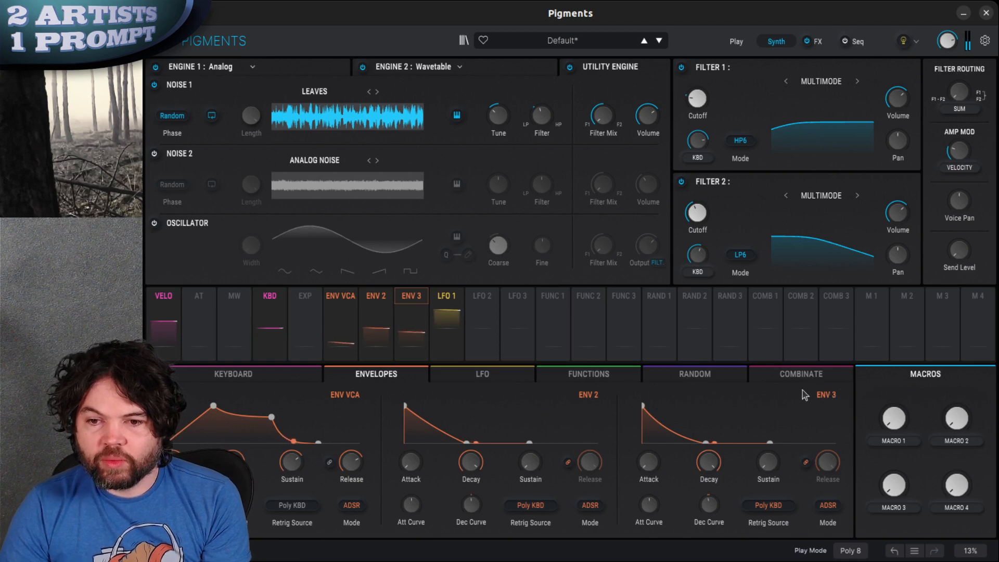
drag(413, 302, 697, 215)
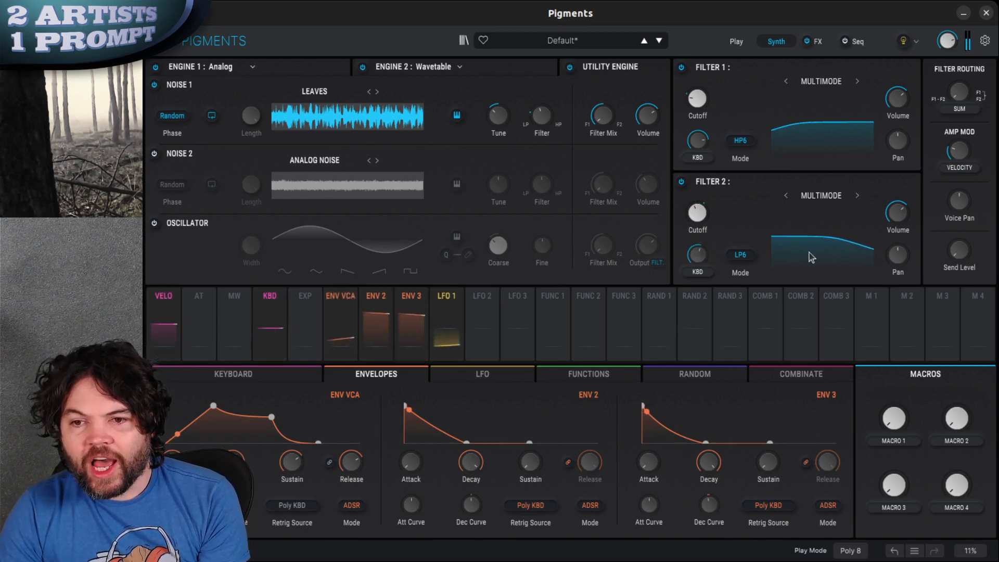
mouse_move(698, 214)
drag(698, 253, 698, 280)
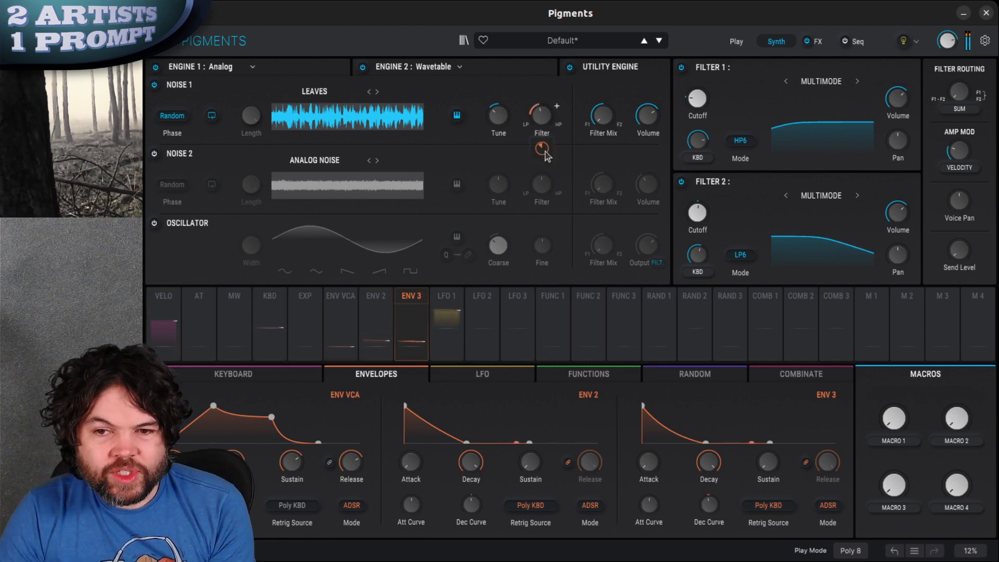
Adjust ENV 3's modulation amount on the Noise 1 filter and fine-adjust Noise 1's tuning
drag(547, 155, 551, 148)
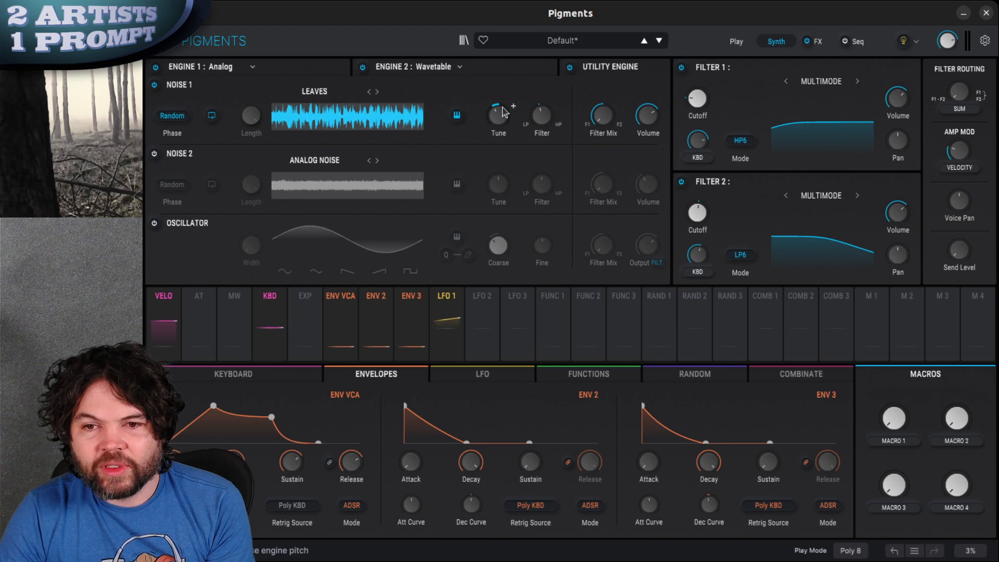
drag(503, 107, 505, 118)
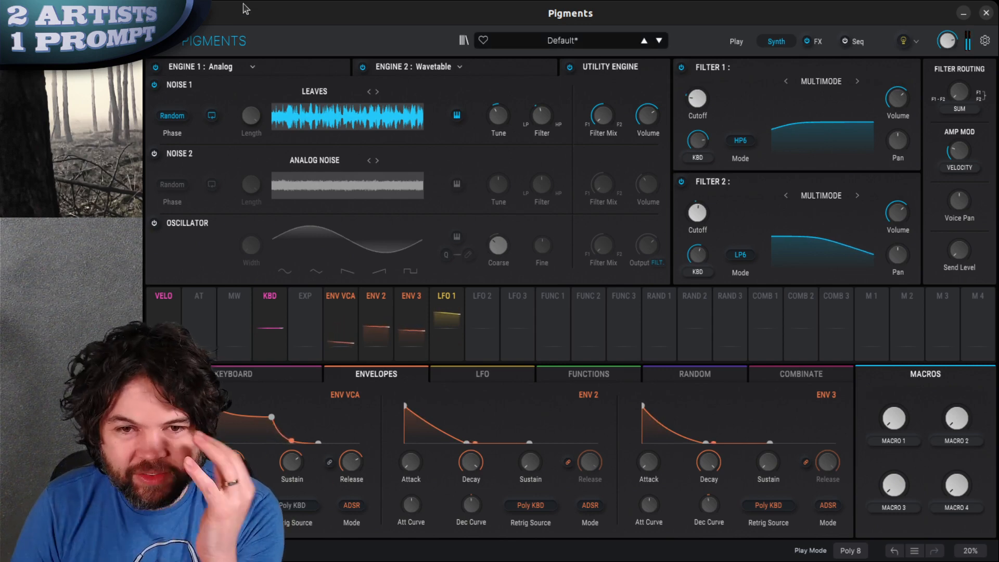
Review Engine 1's settings and turn off Unison on the Engine 2 wavetable
click(274, 66)
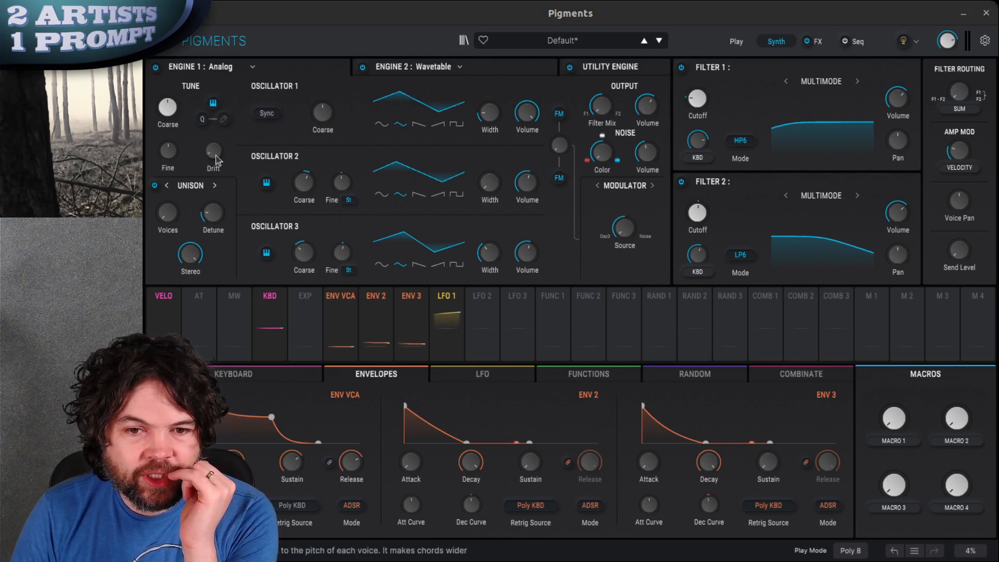
click(433, 67)
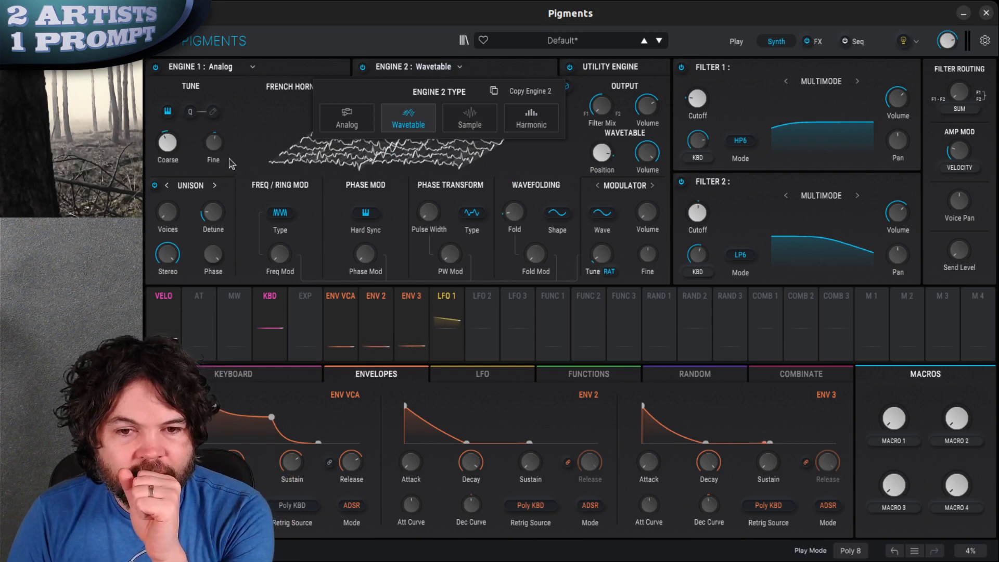
click(155, 186)
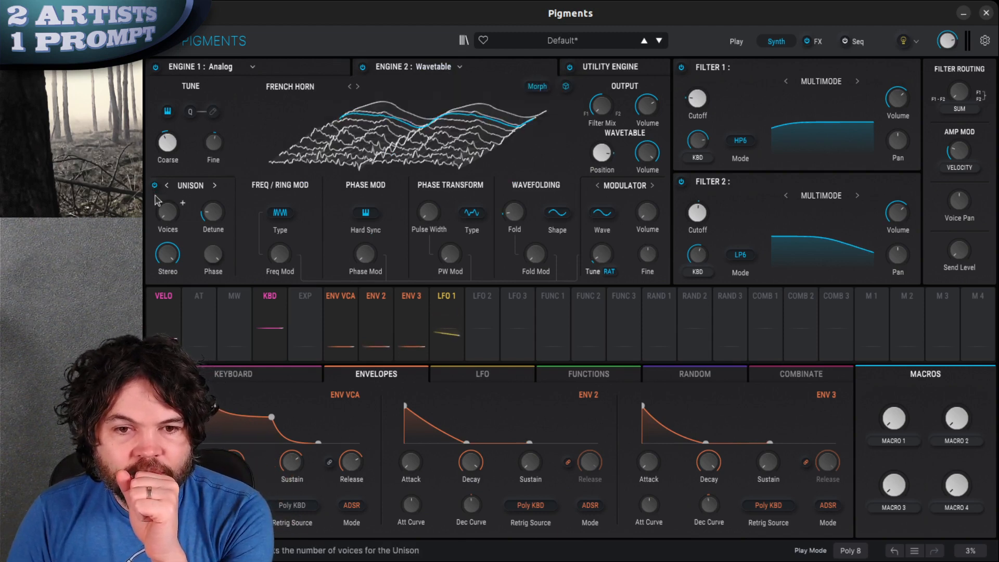
click(154, 185)
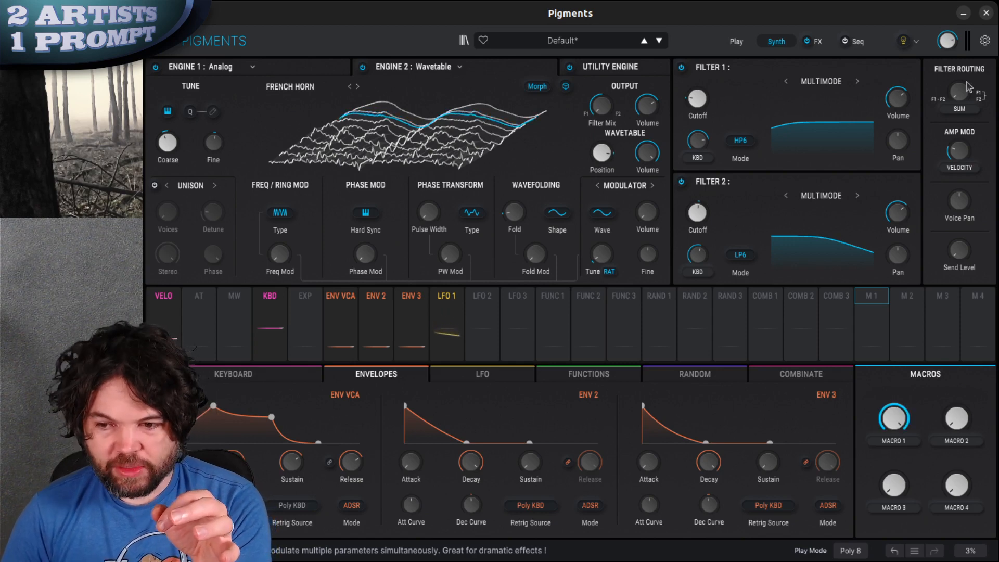
Assign Macro 1 to Engine 2's output volume and to the Noise 1 volume in the Utility Engine
click(875, 305)
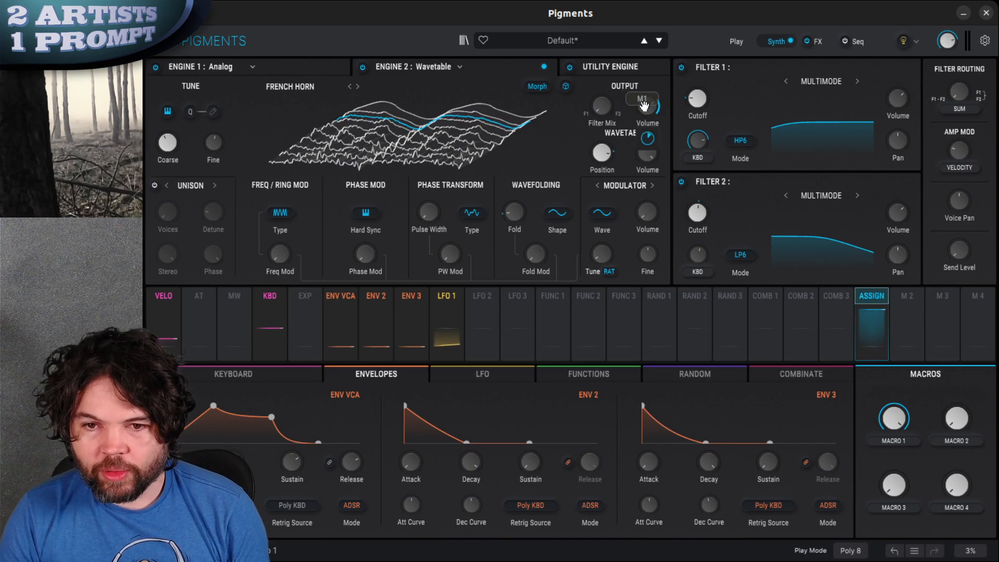
click(644, 106)
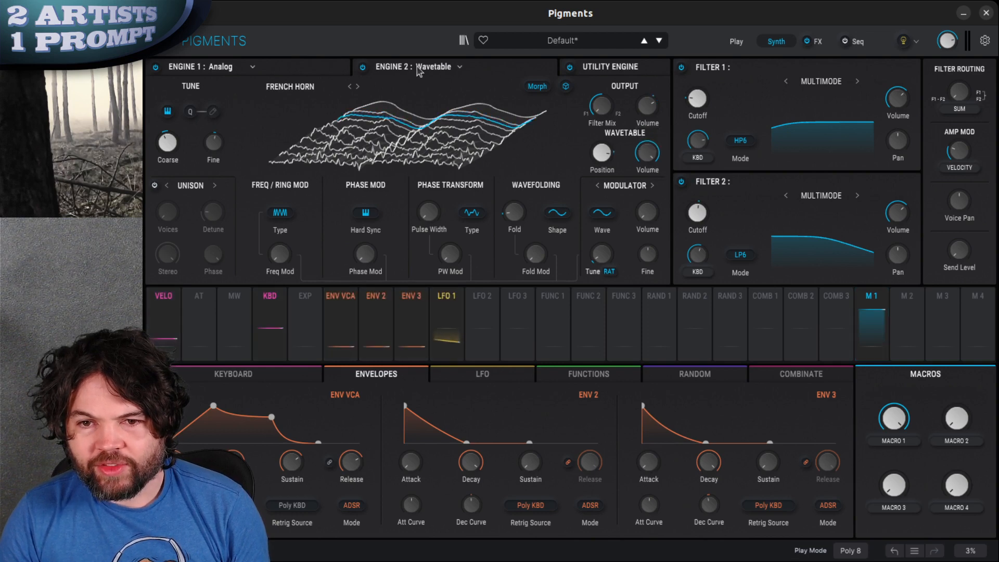
click(638, 73)
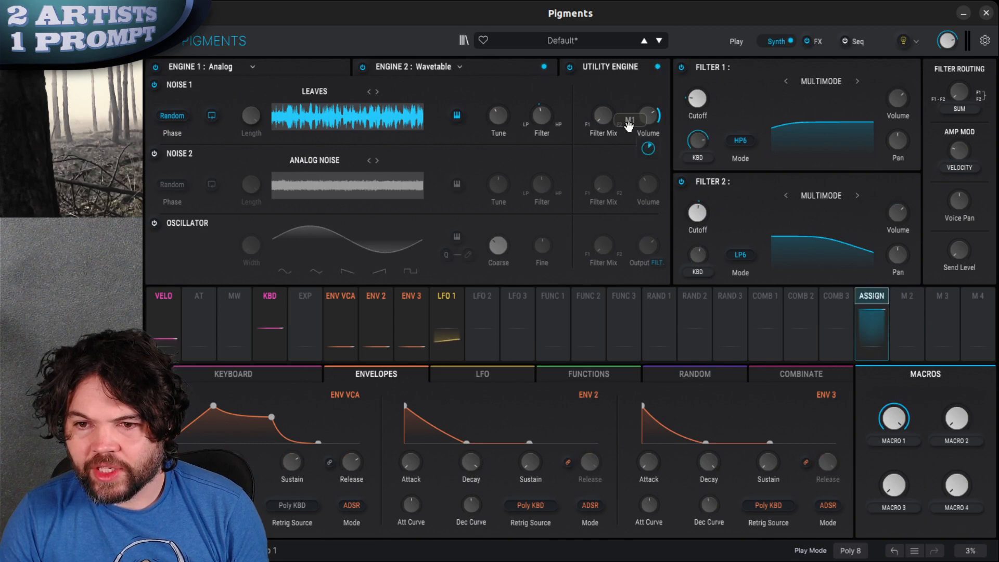
click(650, 116)
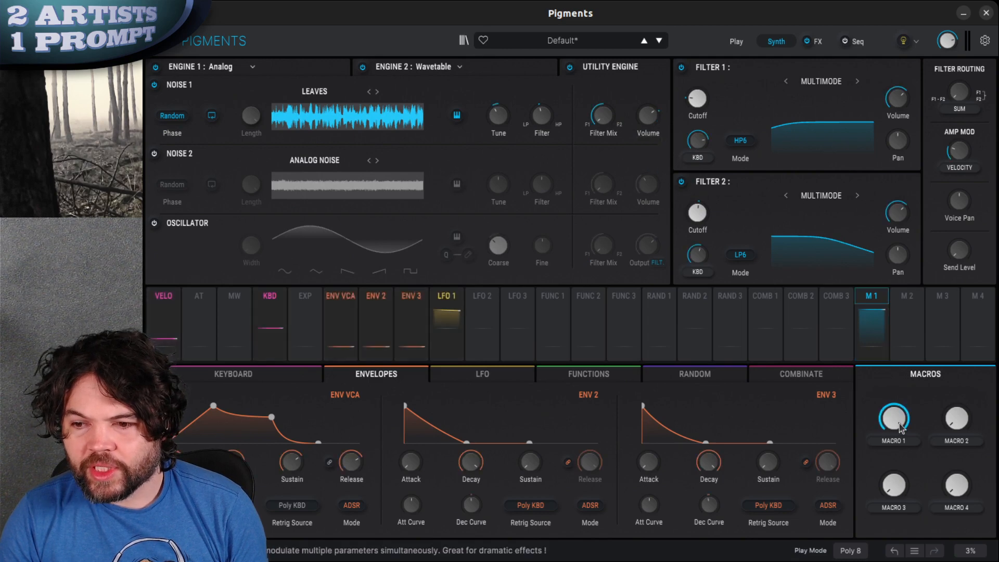
Assign Macro 1 to the Noise 1 filter and turn Macro 1 down to hear its effect
drag(877, 305, 543, 119)
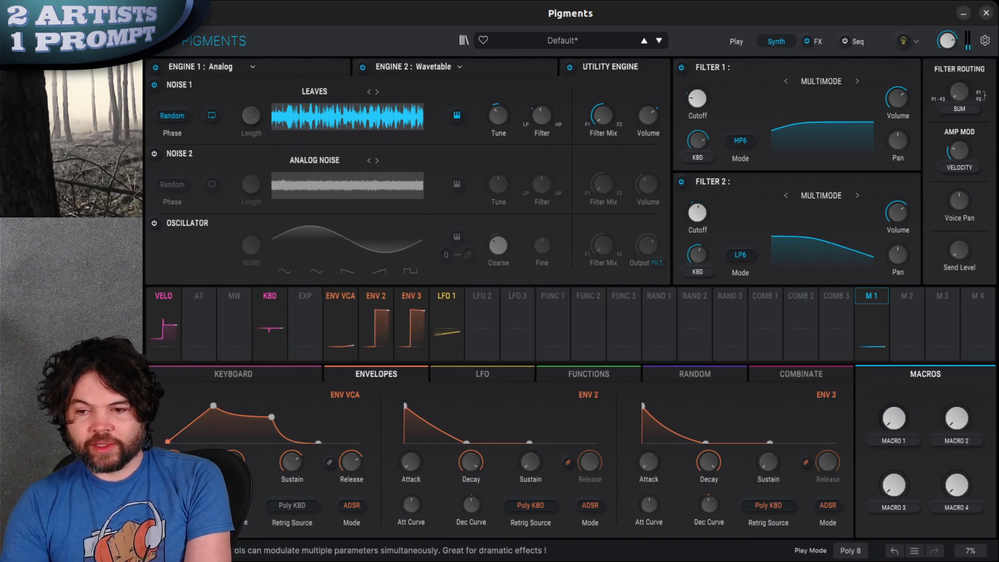
drag(905, 479, 923, 544)
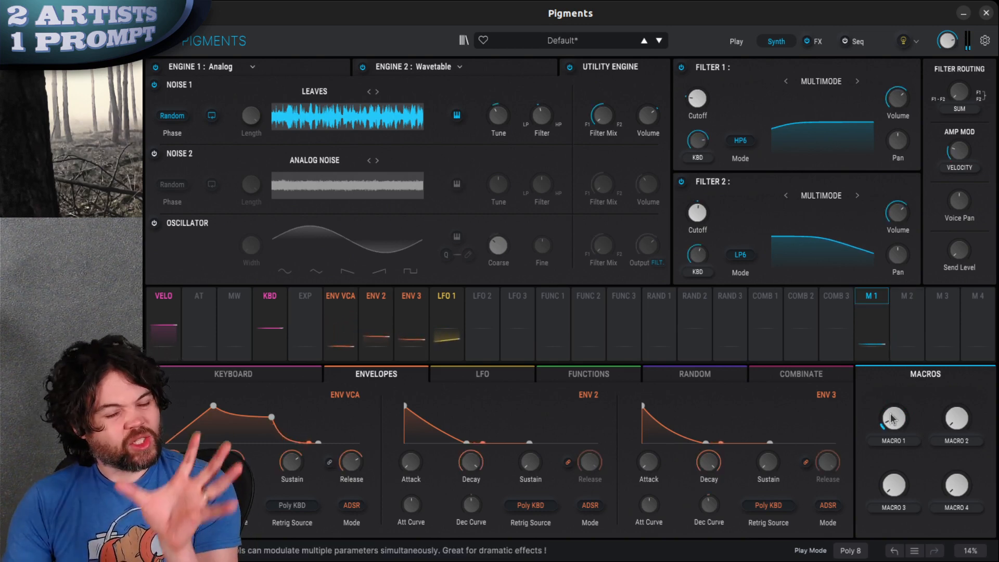
Assign Macro 1 to the Filter 1 cutoff at 0.03 and the Filter 2 cutoff at -0.14, and sweep the macro to test it
drag(891, 415, 898, 405)
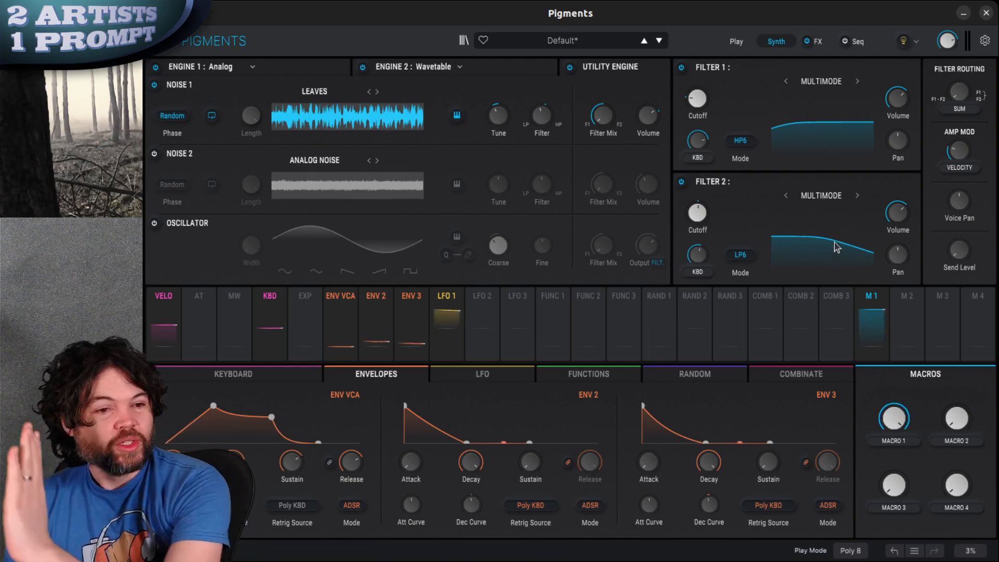
click(872, 296)
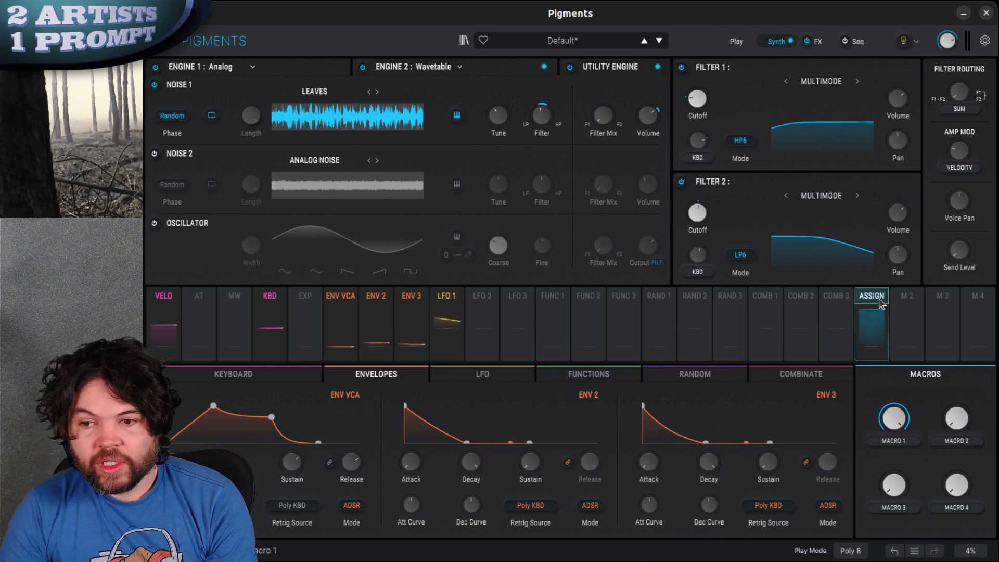
click(704, 213)
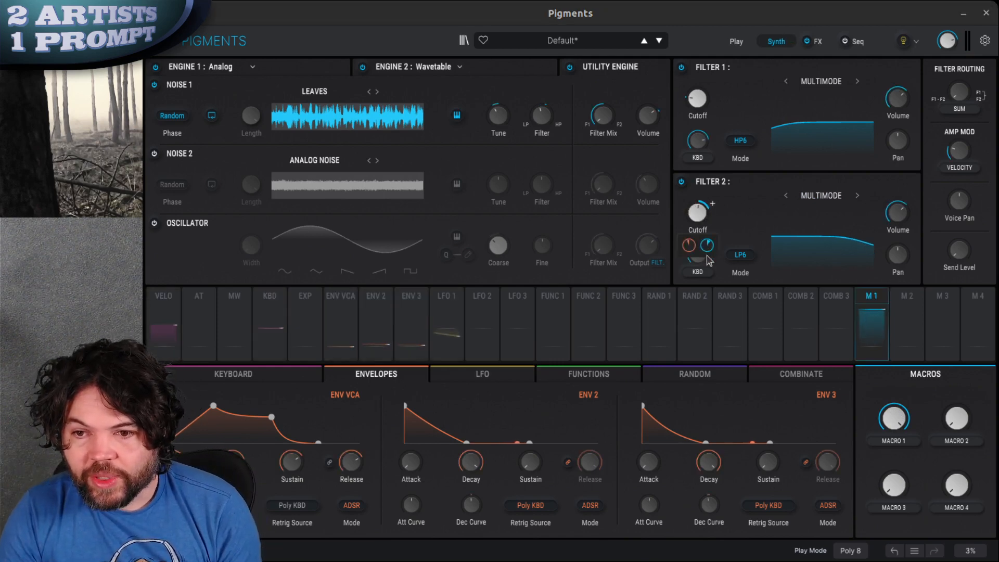
drag(708, 245, 707, 281)
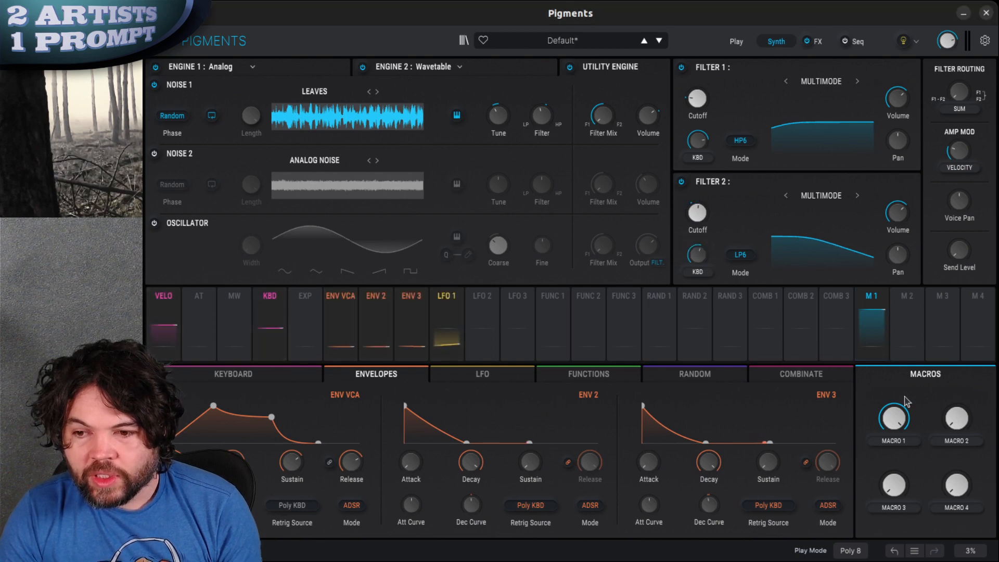
drag(851, 269, 707, 146)
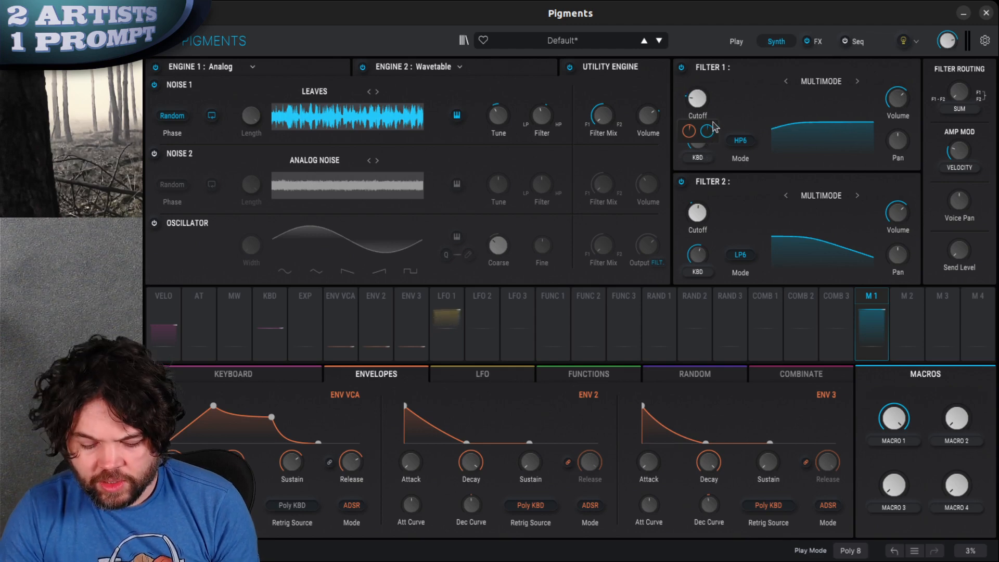
drag(894, 422, 903, 502)
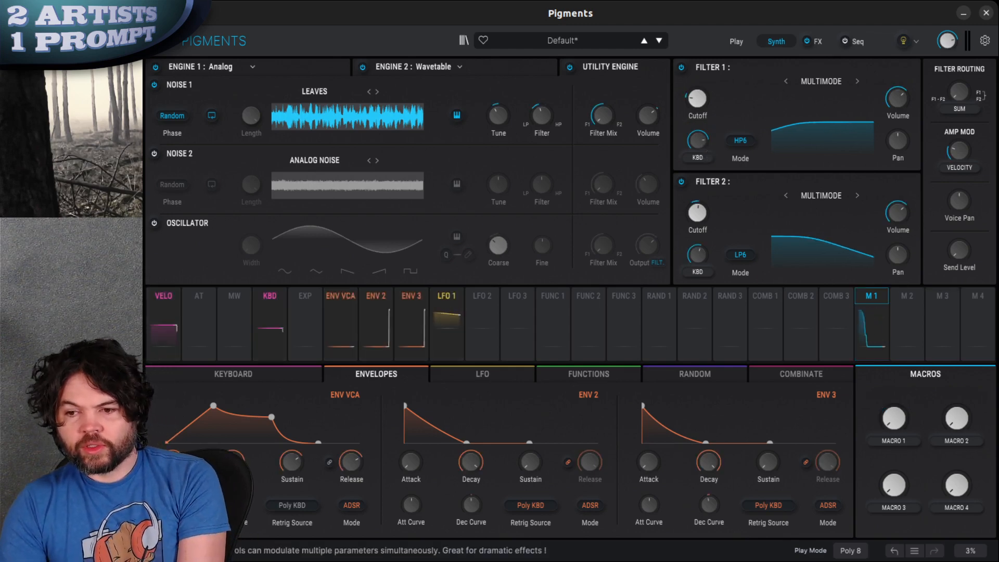
drag(889, 423, 948, 196)
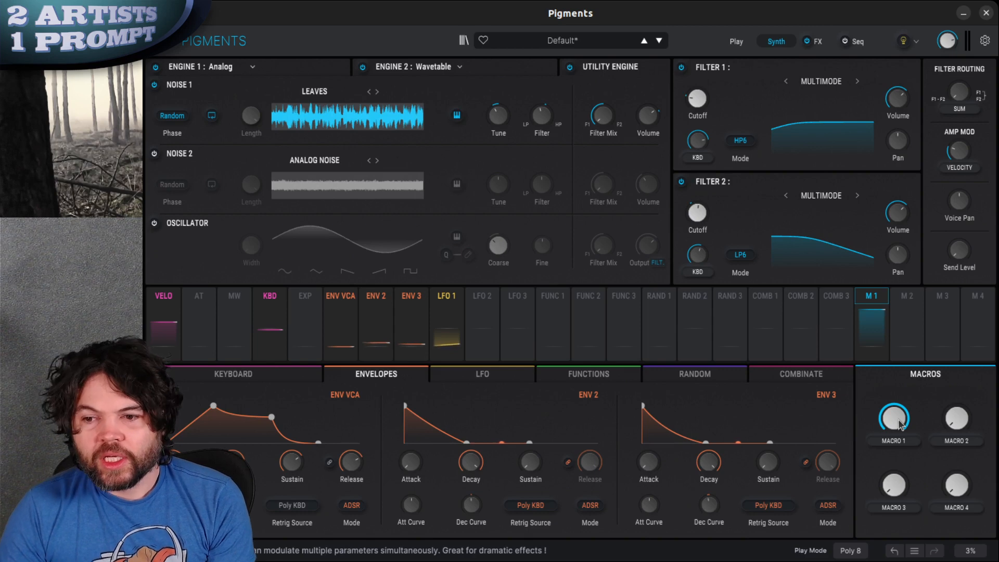
Review the Engine 1 and Engine 2 settings alongside Macro 1's modulation routings and their amounts
click(242, 67)
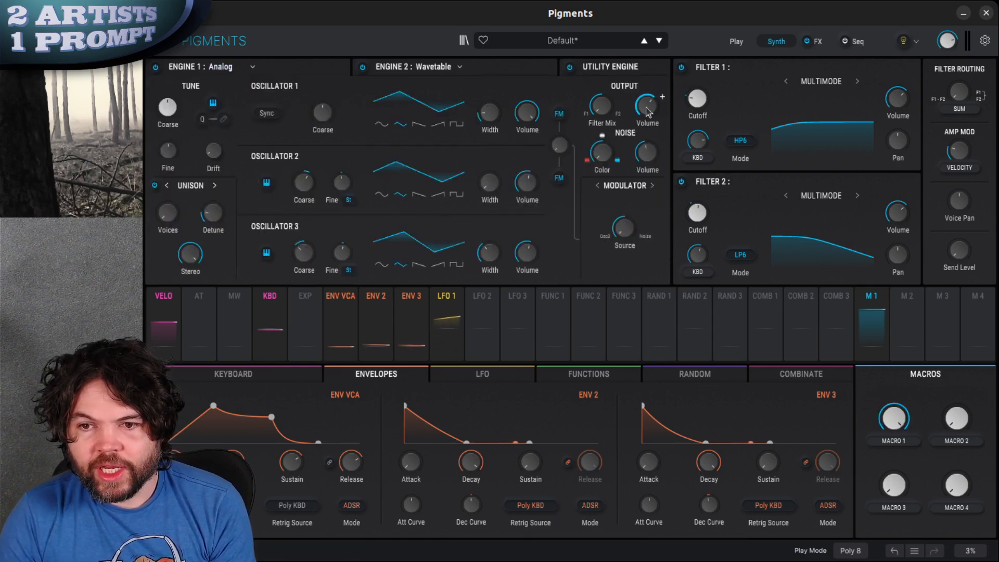
click(877, 299)
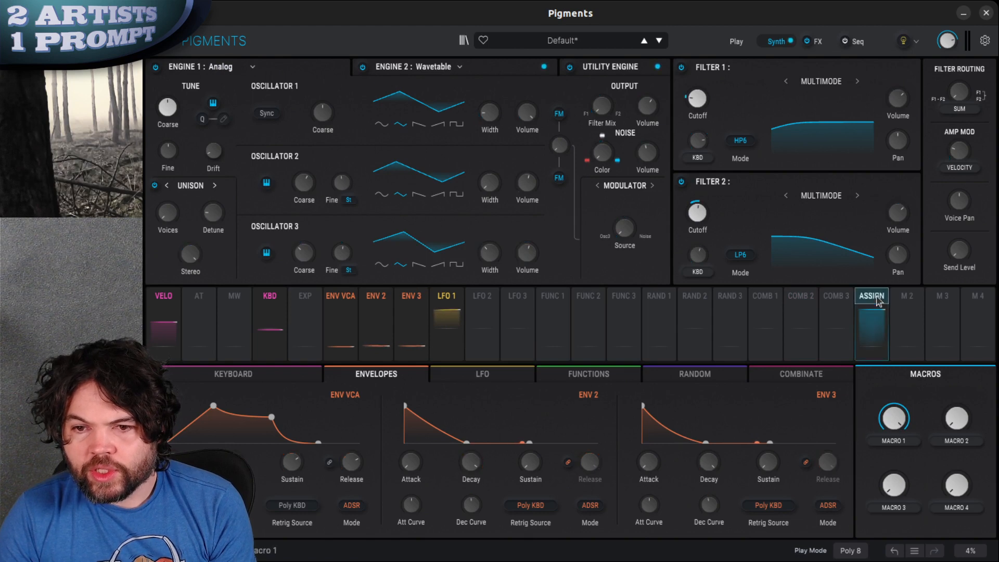
click(877, 298)
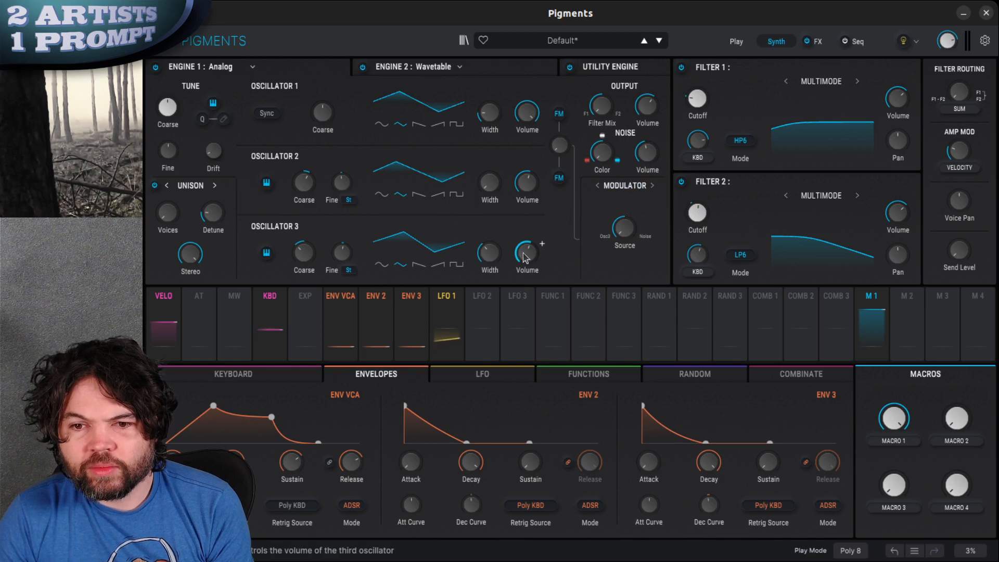
click(872, 316)
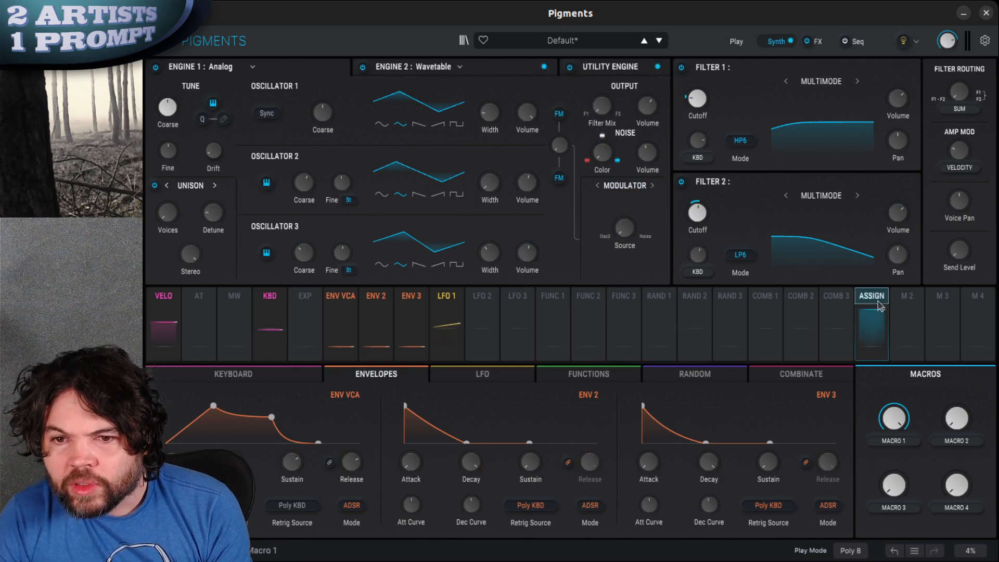
click(427, 68)
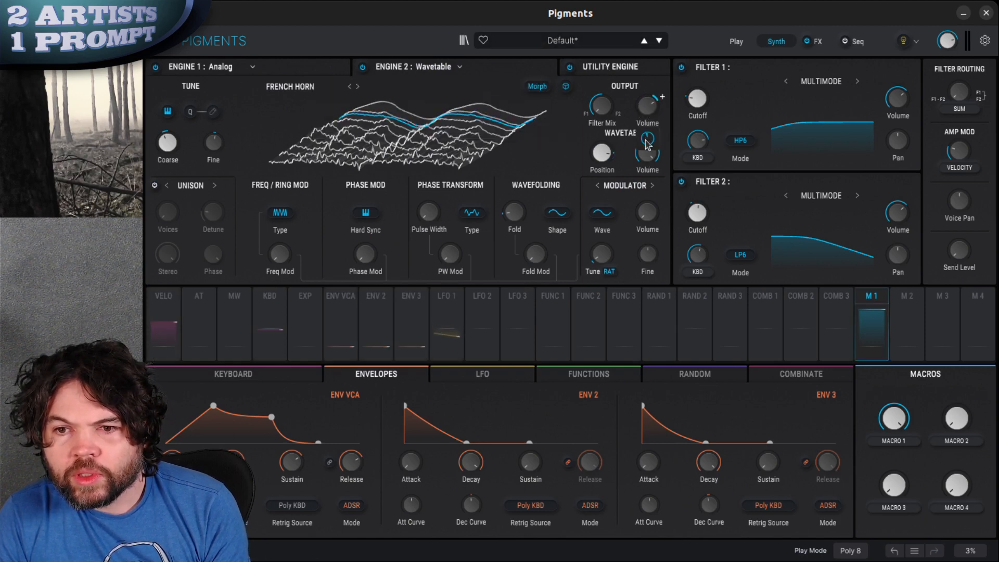
click(874, 307)
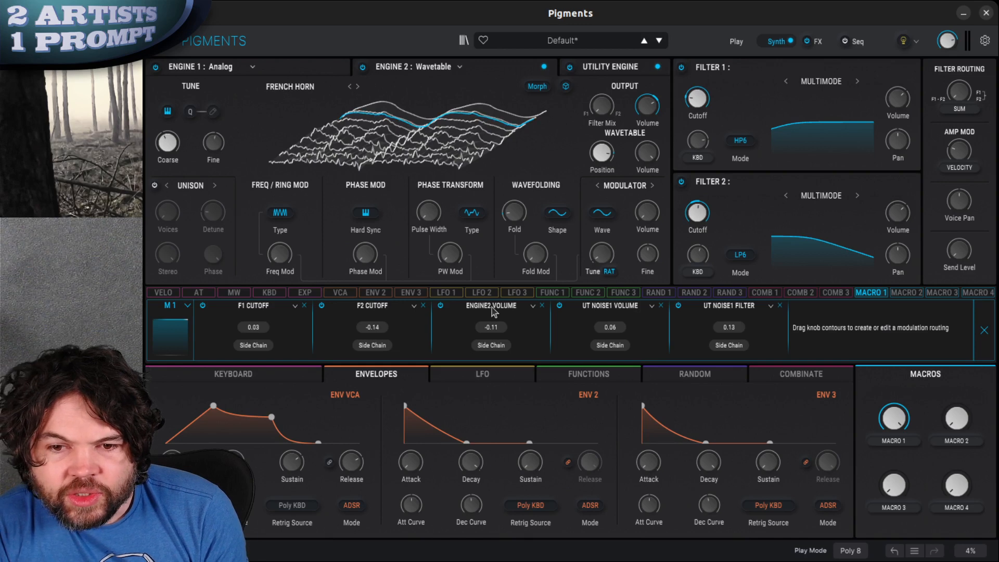
click(420, 69)
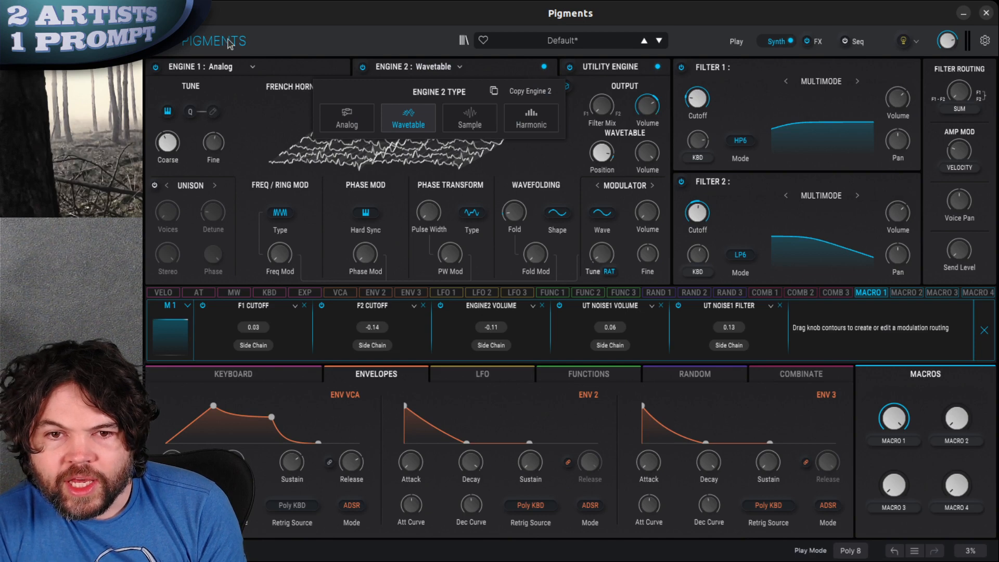
click(270, 71)
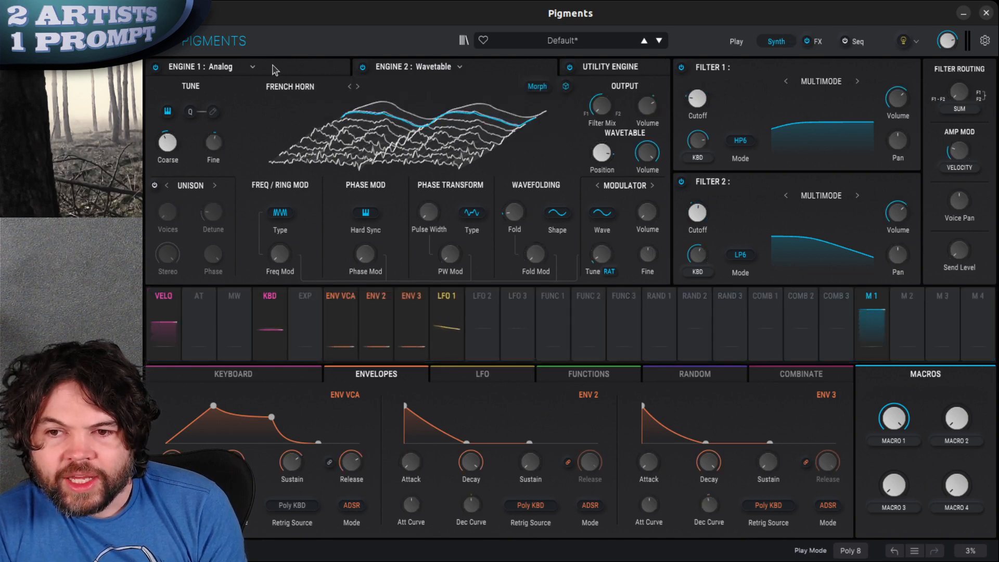
click(876, 307)
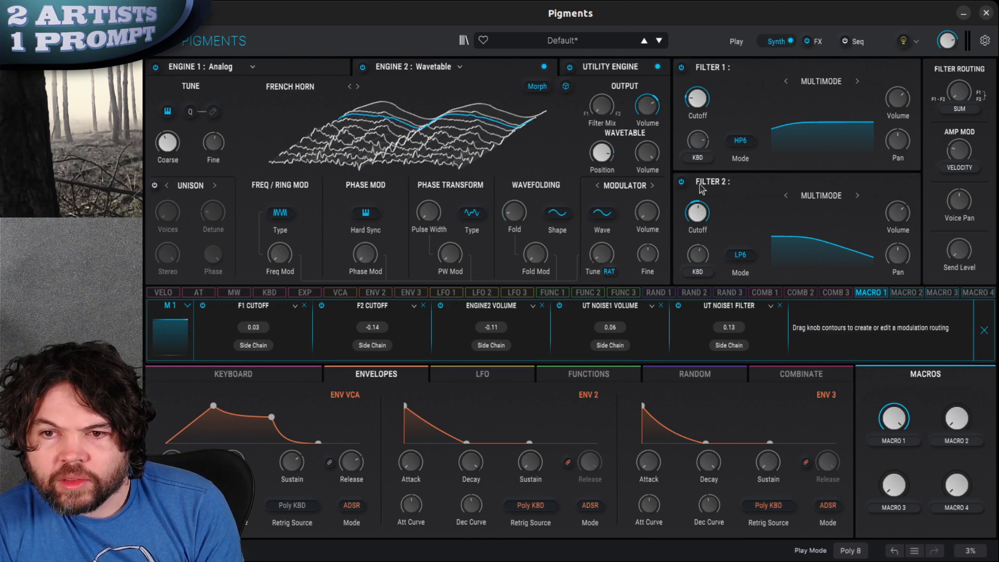
click(876, 300)
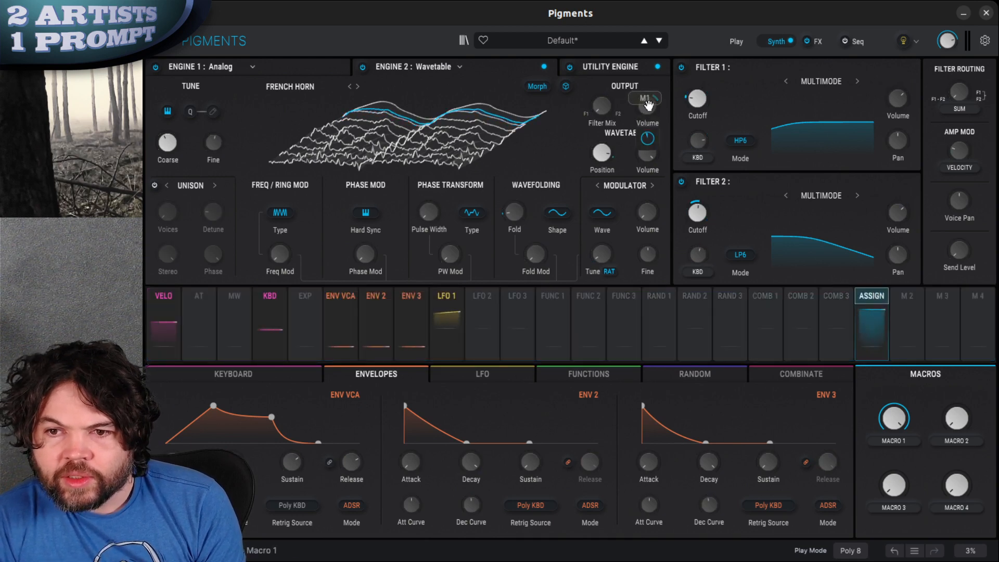
click(875, 299)
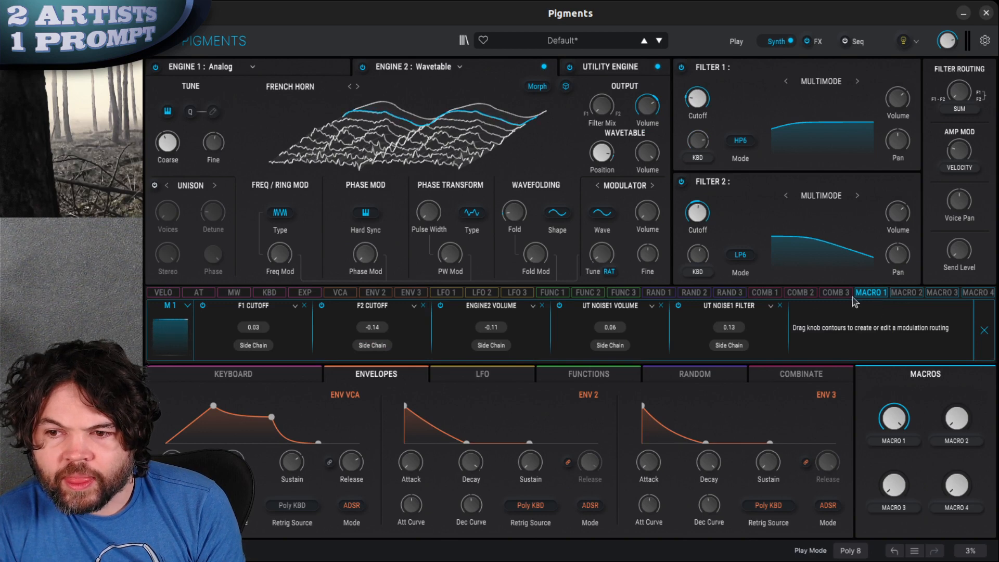
click(874, 299)
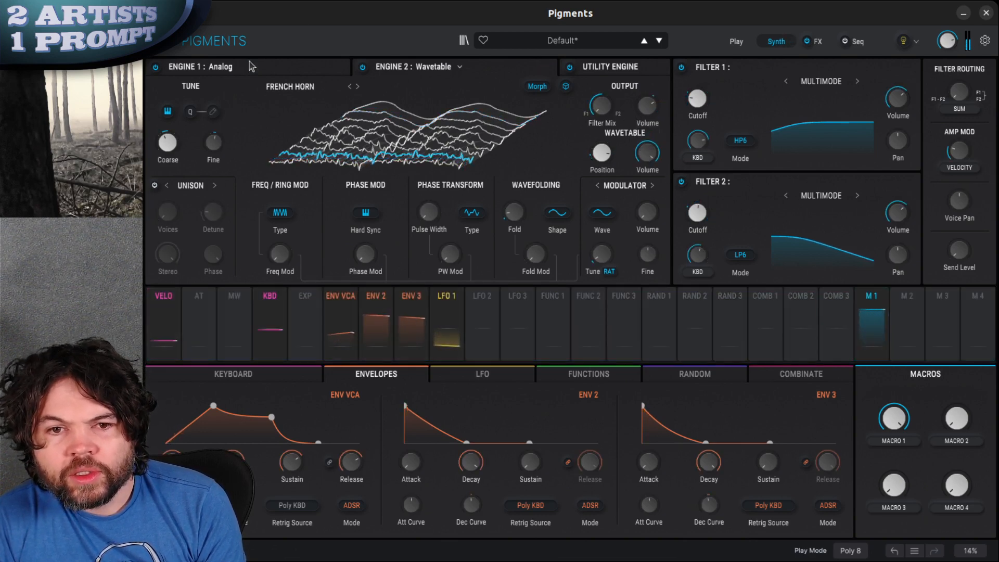
Assign Macro 1 to the noise volume in Engine 1
click(300, 73)
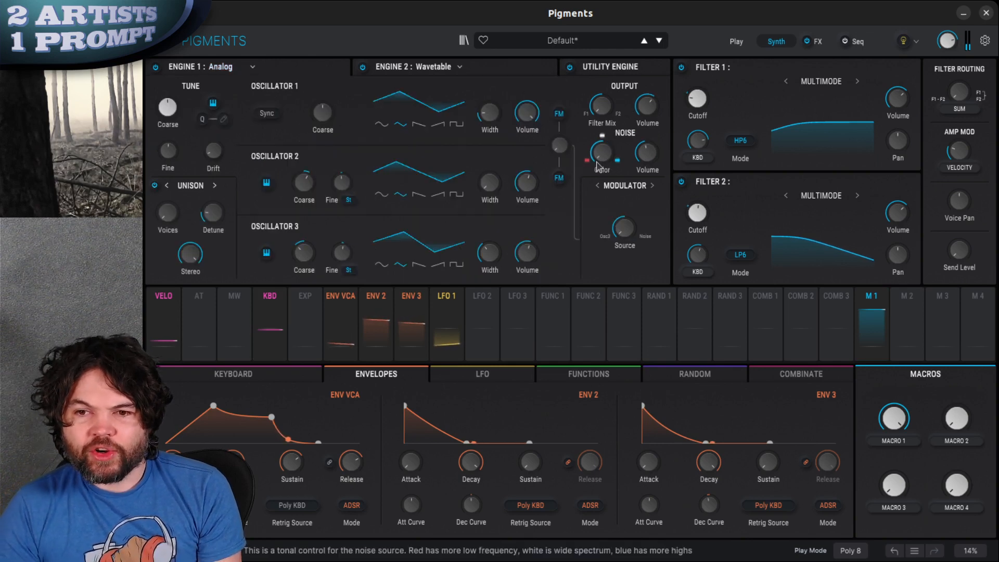
click(872, 296)
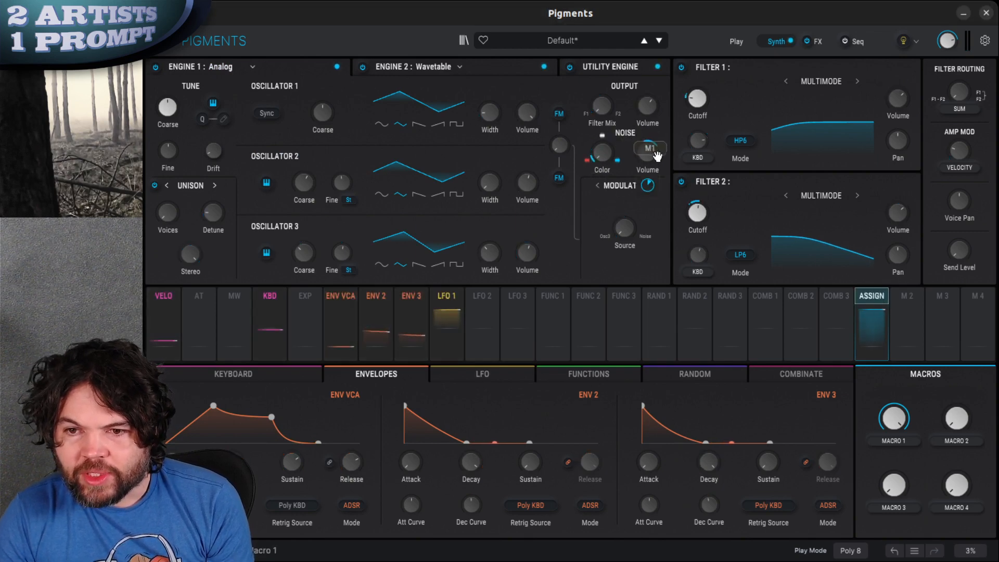
click(649, 157)
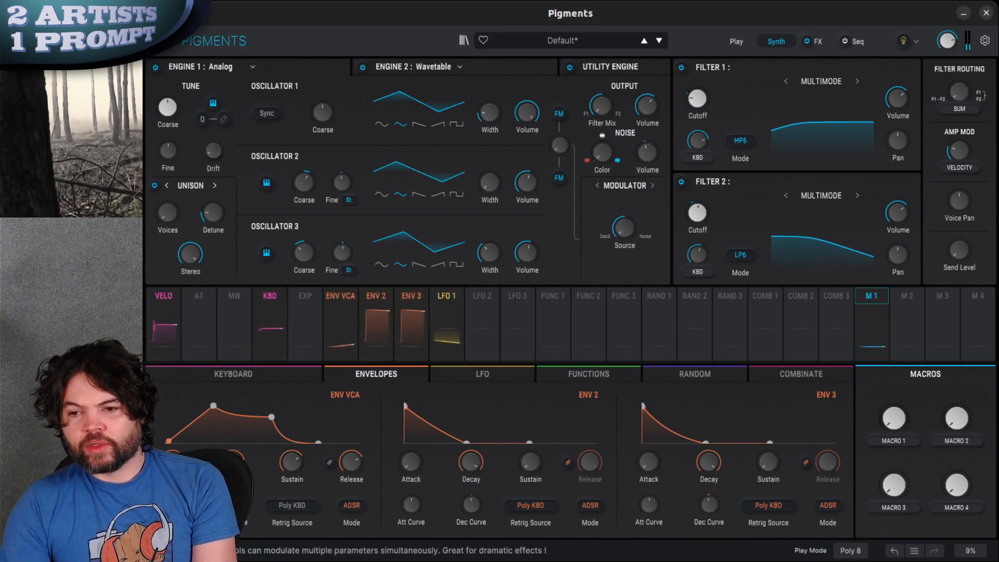
Sweep Macro 1 up and back down to minimum to hear its effect on the patch
drag(892, 414, 910, 384)
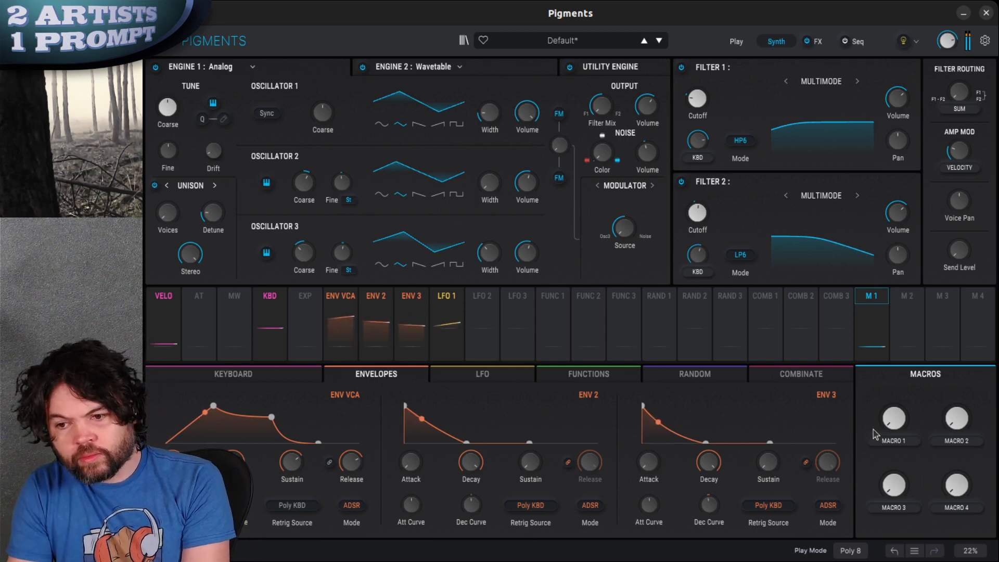
drag(902, 424, 901, 359)
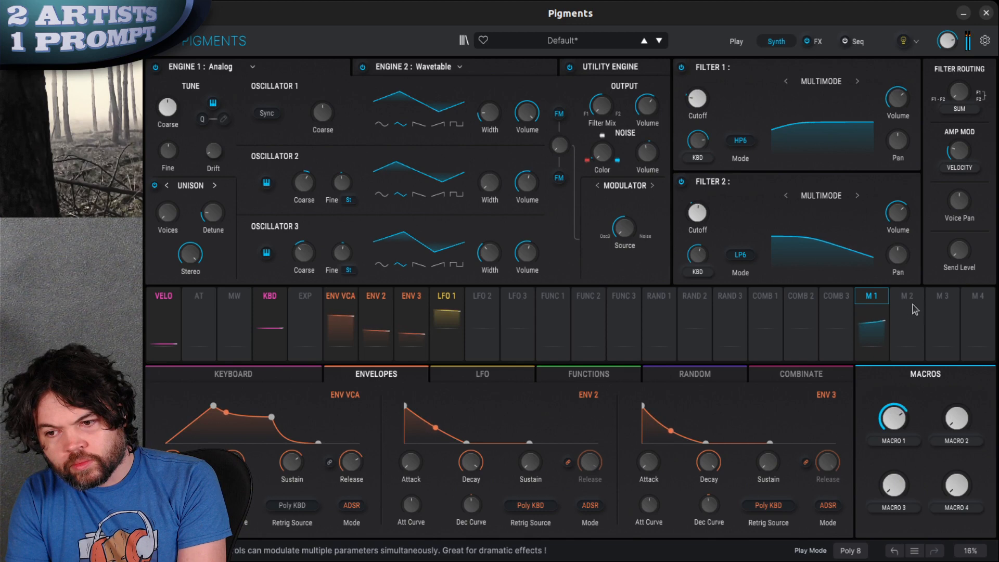
drag(921, 282, 911, 455)
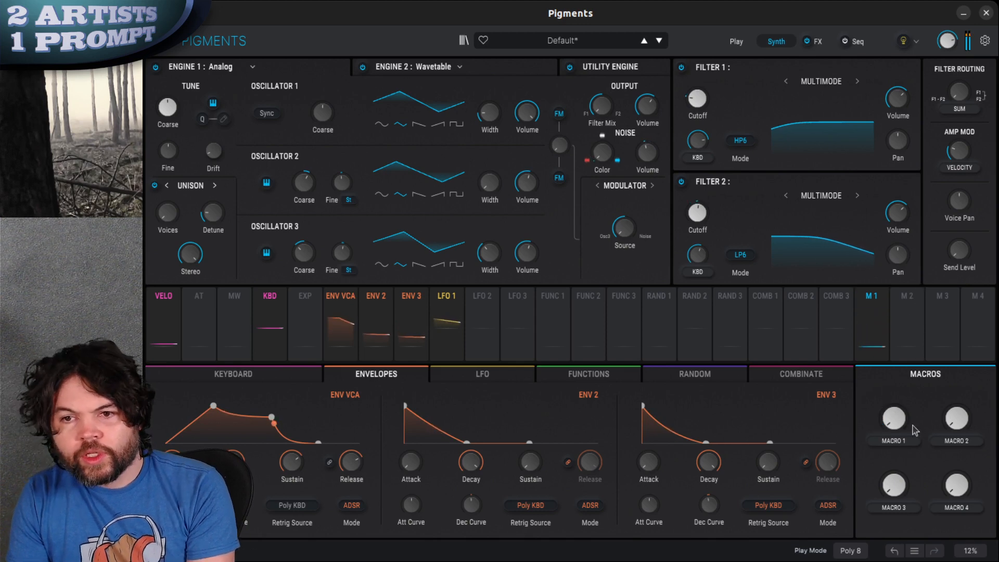
Switch the FX A Delay to the Time type and adjust its delay time and feedback
click(818, 44)
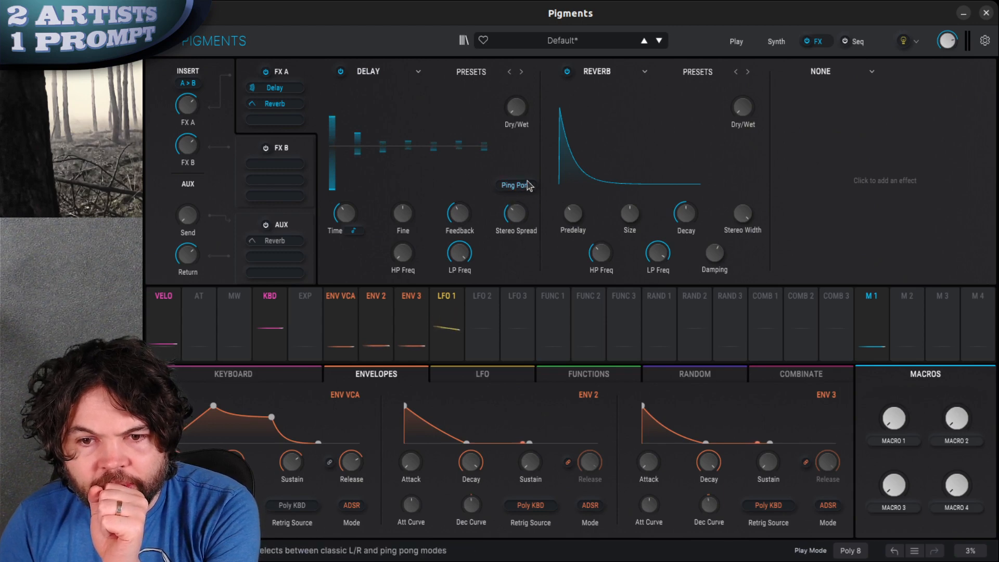
click(353, 231)
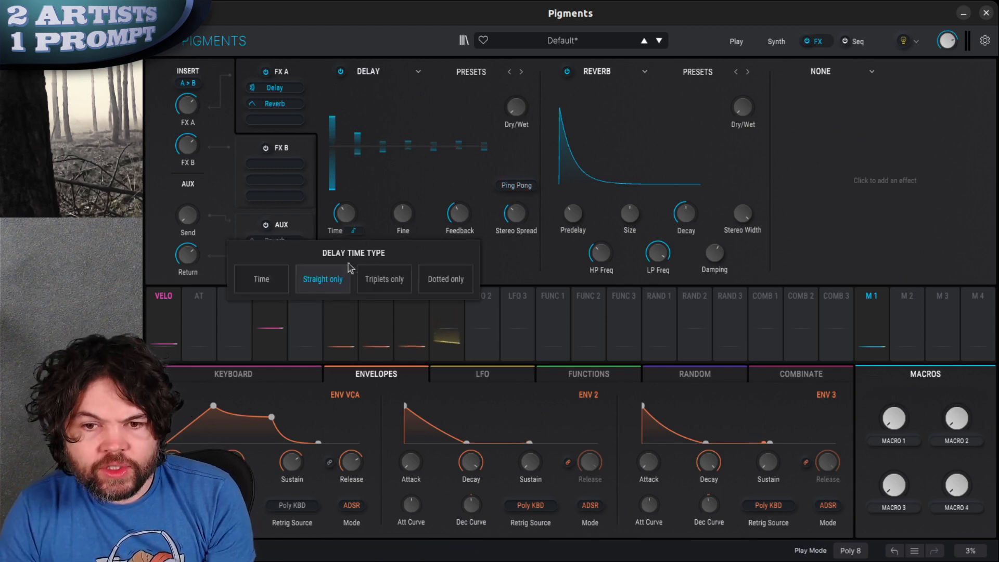
click(262, 279)
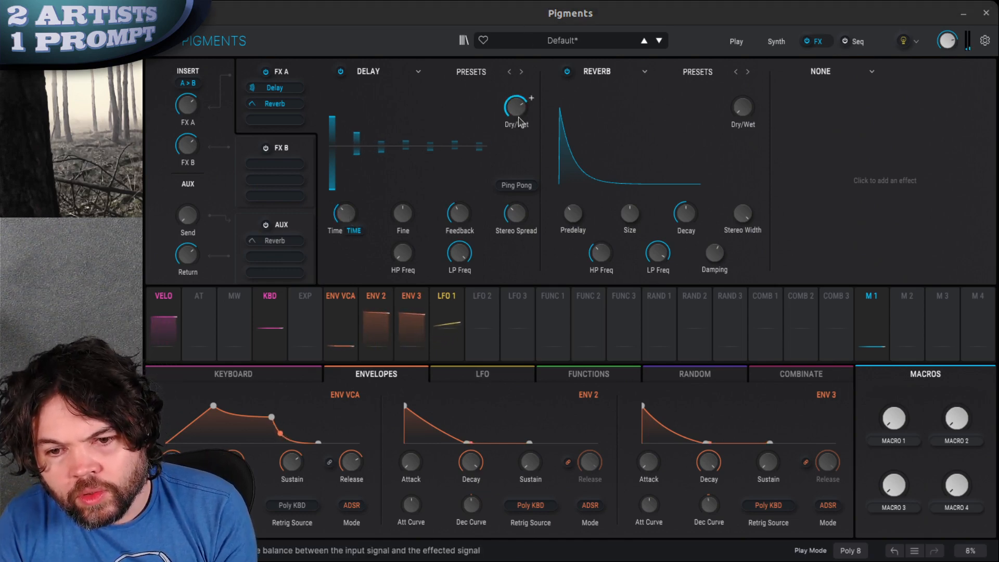
mouse_move(336, 216)
mouse_down()
mouse_move(339, 196)
mouse_move(336, 213)
mouse_up()
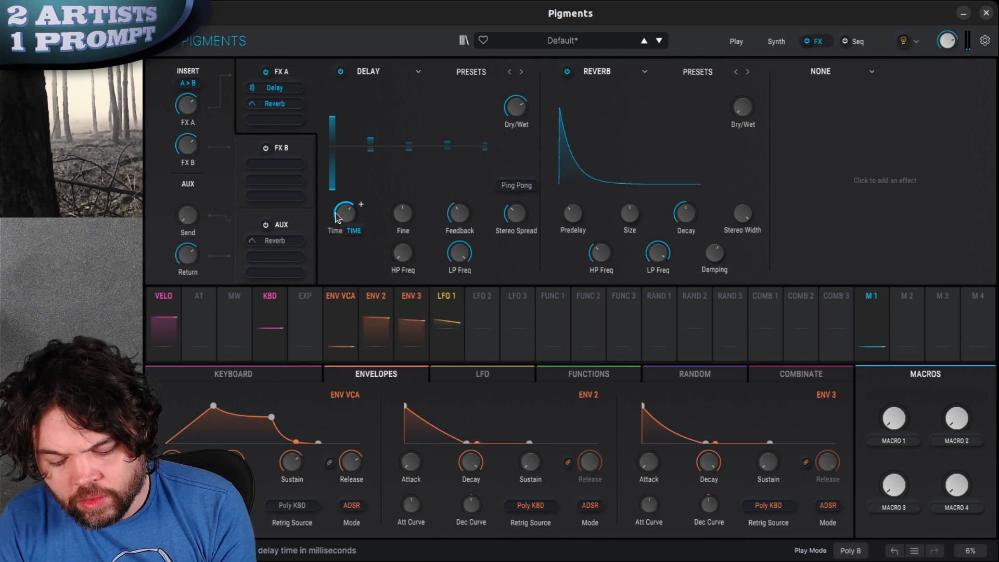
drag(454, 198, 459, 183)
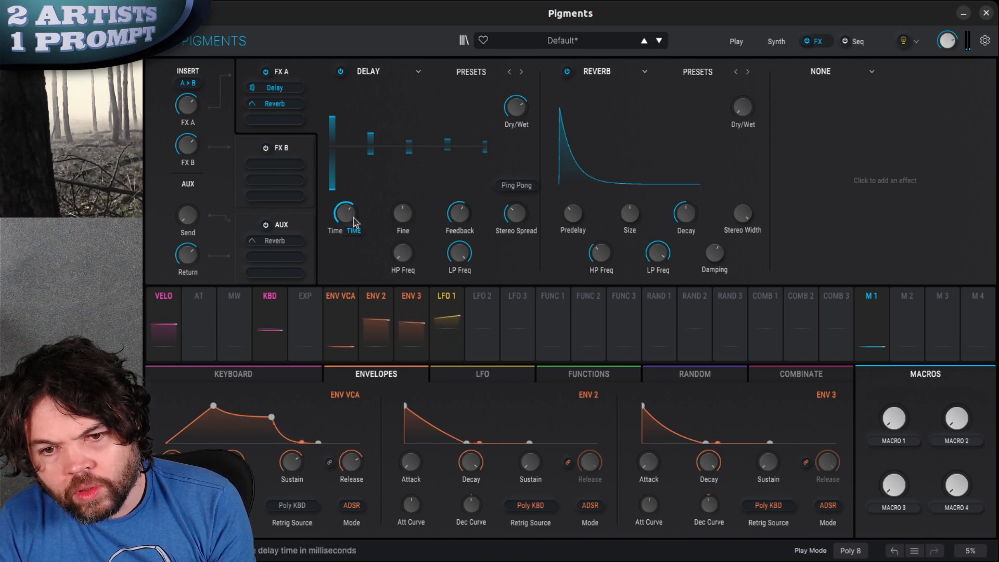
drag(350, 217, 350, 230)
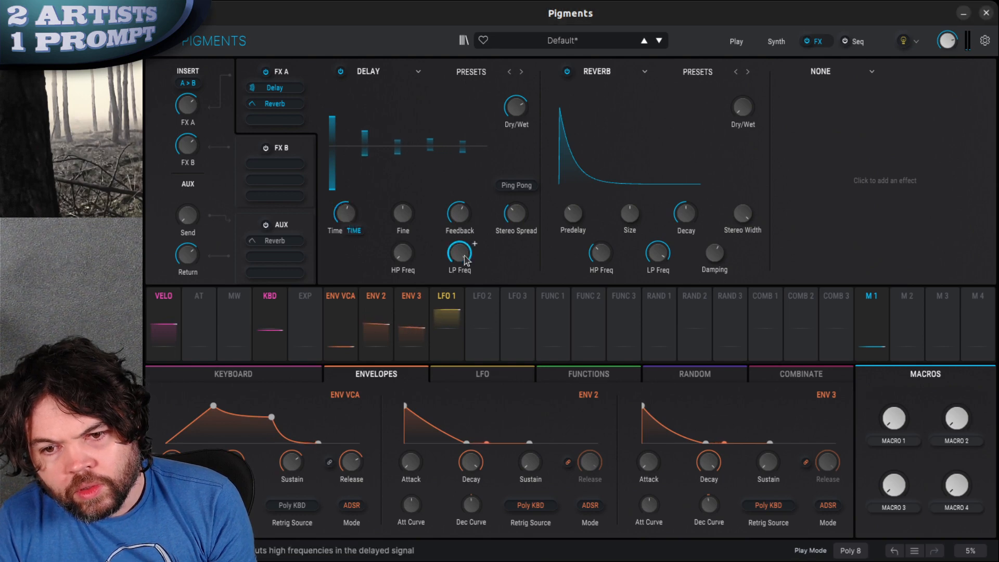
Lower the Delay's LP Freq, raise its HP Freq slightly and reduce its Dry/Wet mix
drag(463, 255, 456, 308)
drag(402, 260, 403, 251)
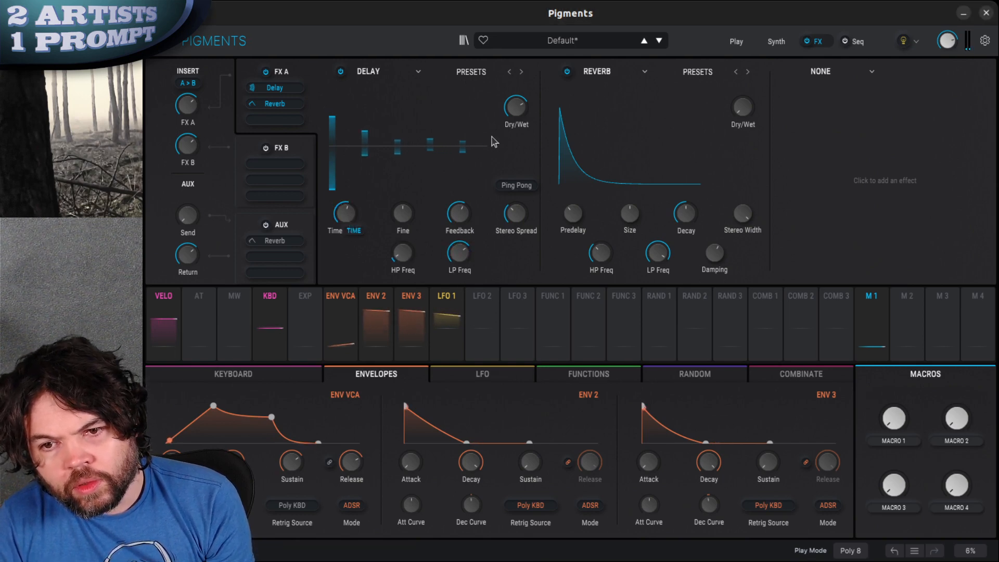
drag(519, 107, 519, 179)
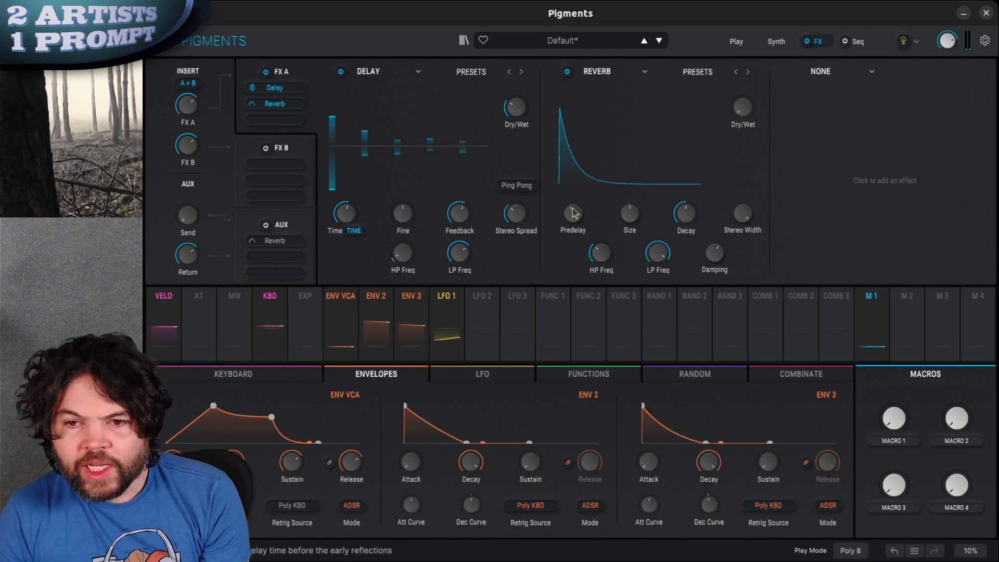
Increase the FX A Reverb's Size and raise its Dry/Wet mix
drag(632, 215, 634, 187)
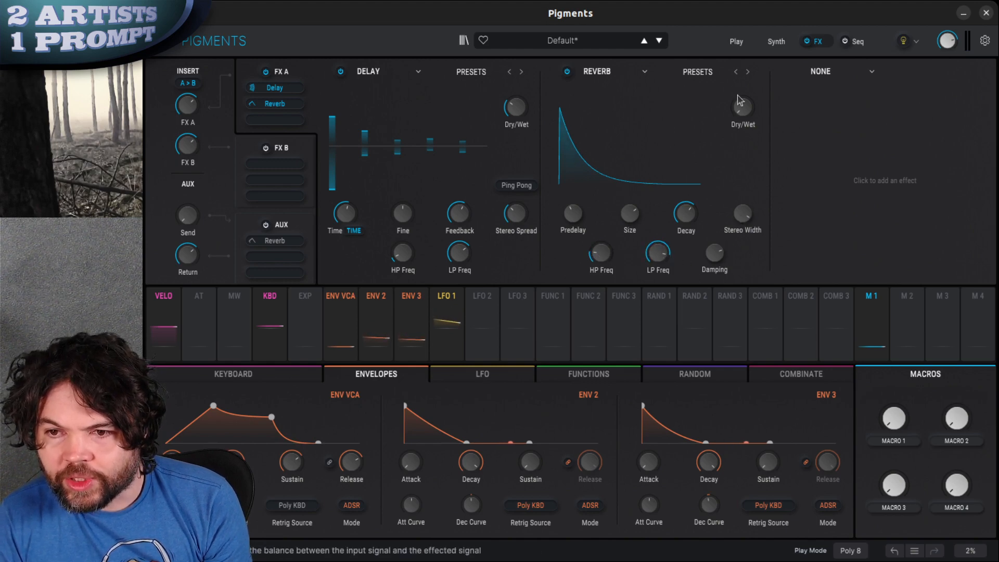
drag(748, 107, 754, 45)
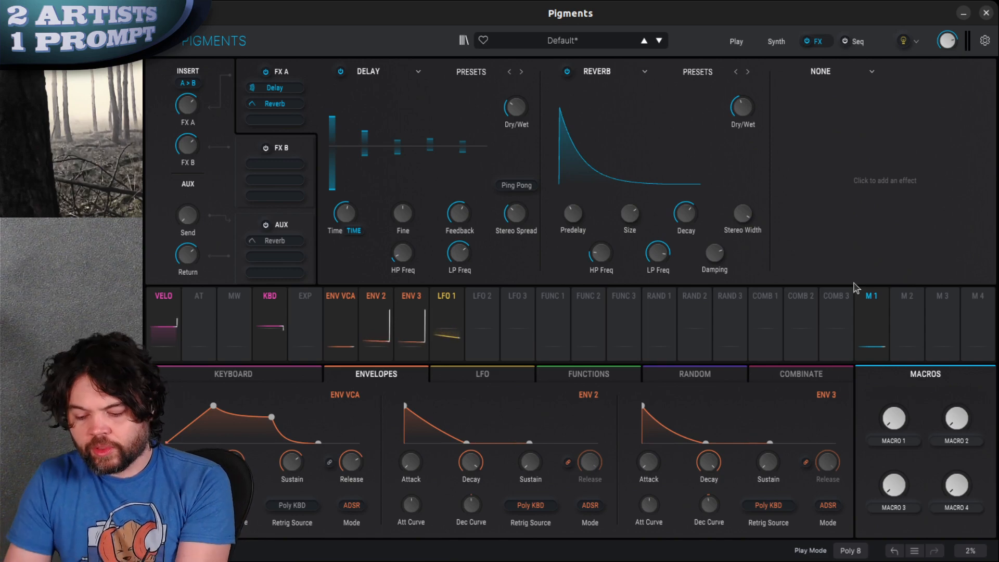